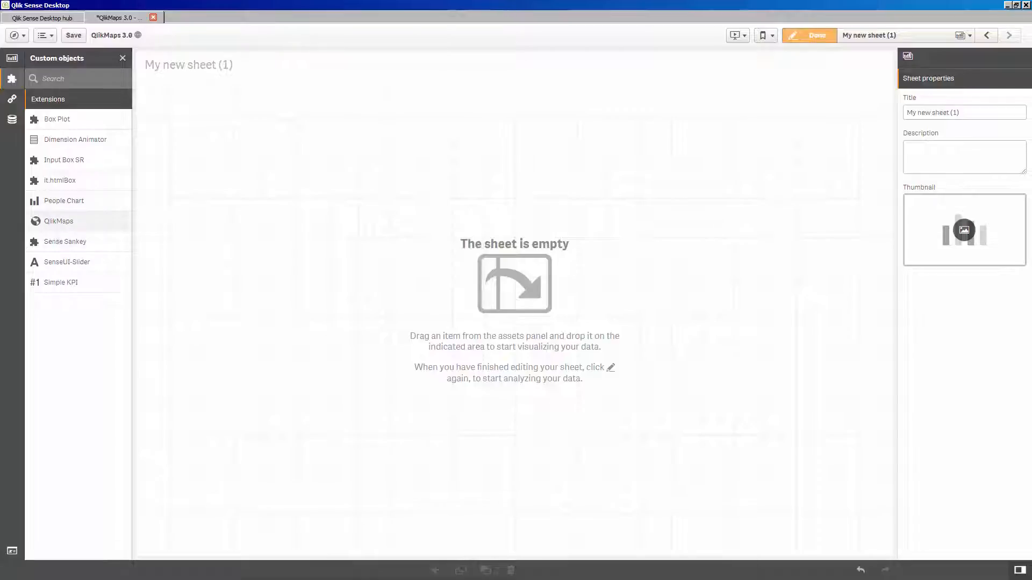
Add a QlikMaps map to the sheet and make its first layer a Marker layer with the Unique Name dimension.
left_click_drag(58, 221, 515, 294)
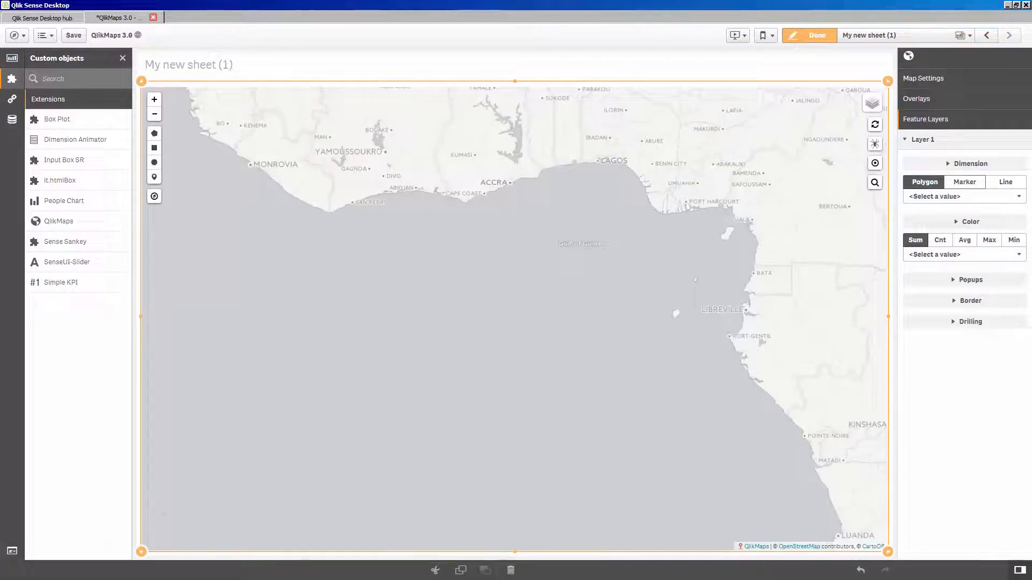
left_click(965, 182)
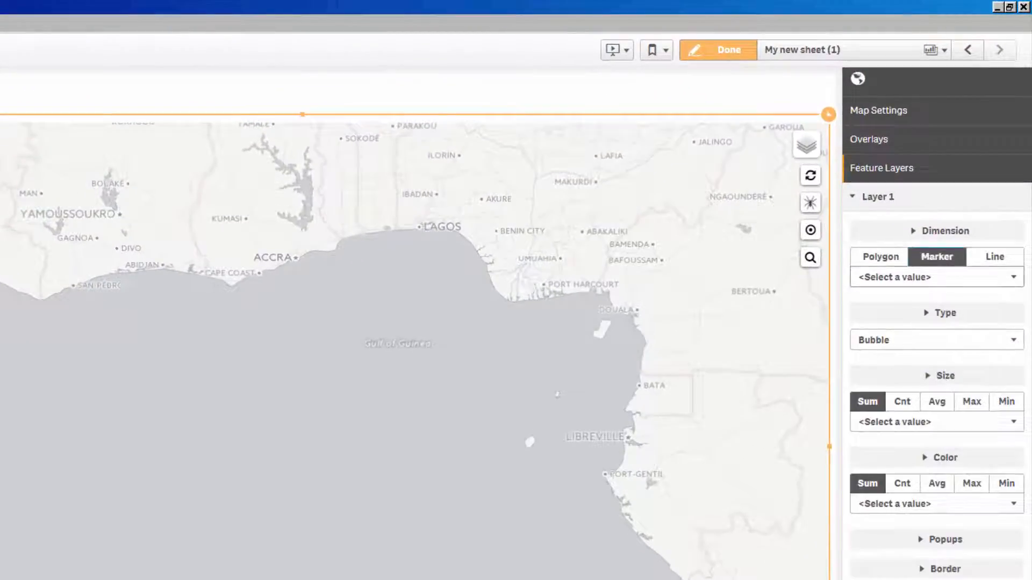
left_click(937, 277)
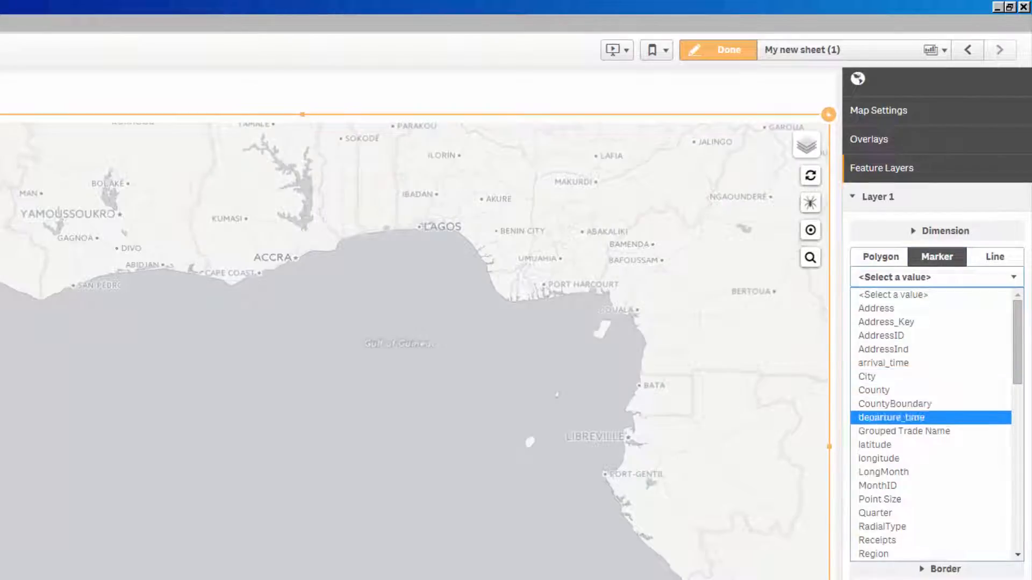
scroll(931, 488, "down", 3)
scroll(931, 490, "down", 5)
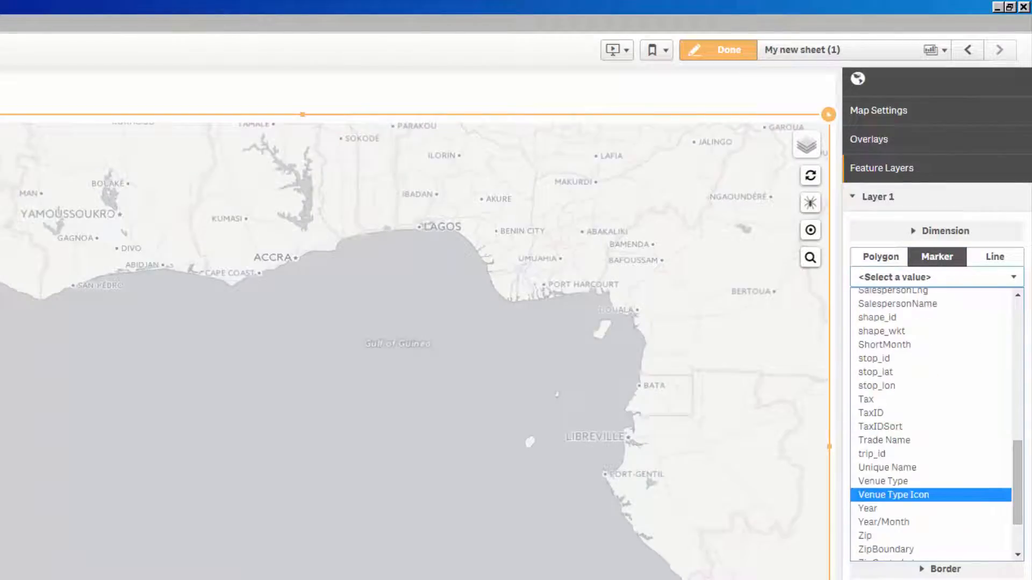
left_click(887, 468)
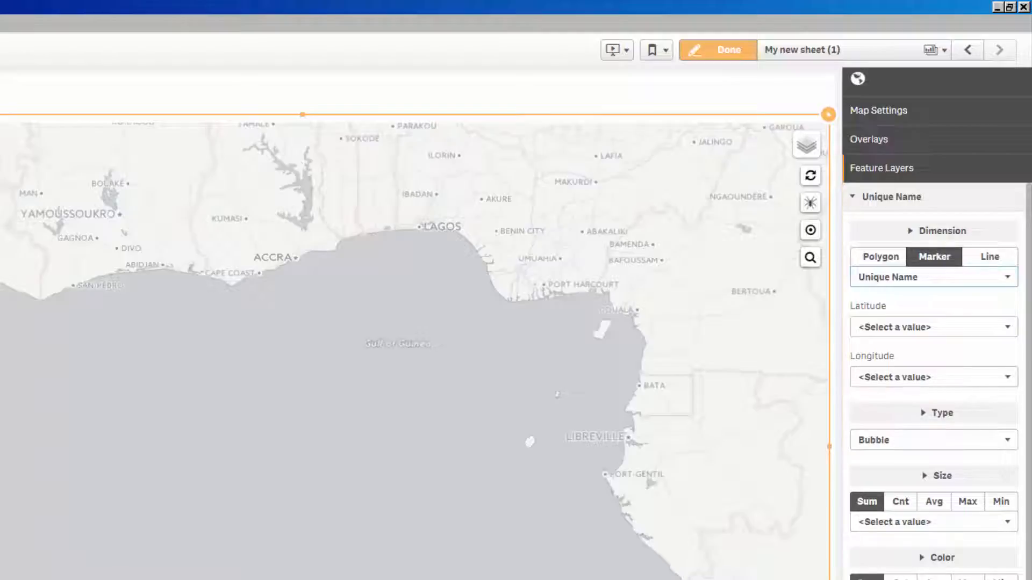
Assign the latitude and longitude fields as the marker layer's coordinates.
left_click(933, 327)
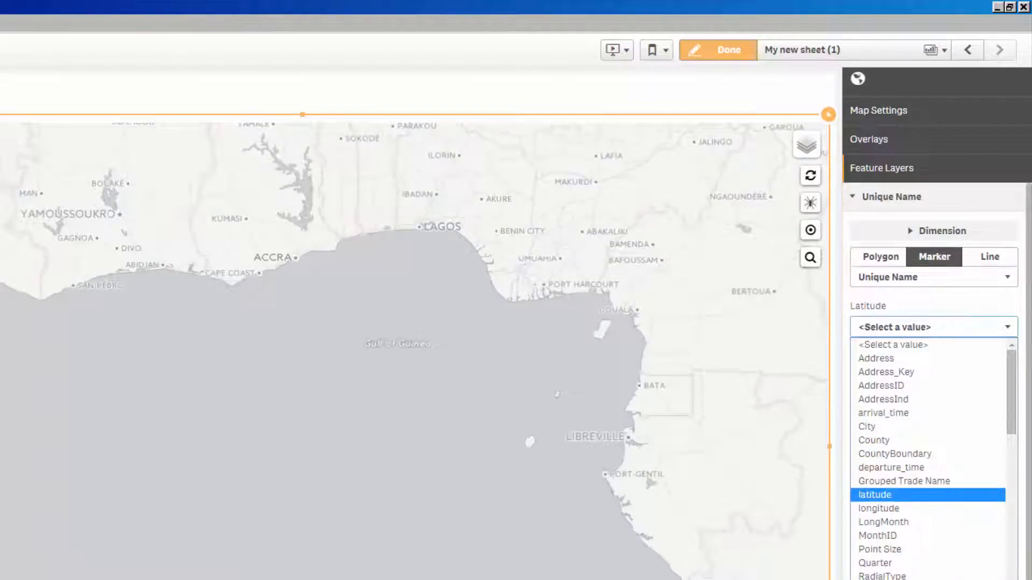
left_click(875, 495)
left_click(934, 377)
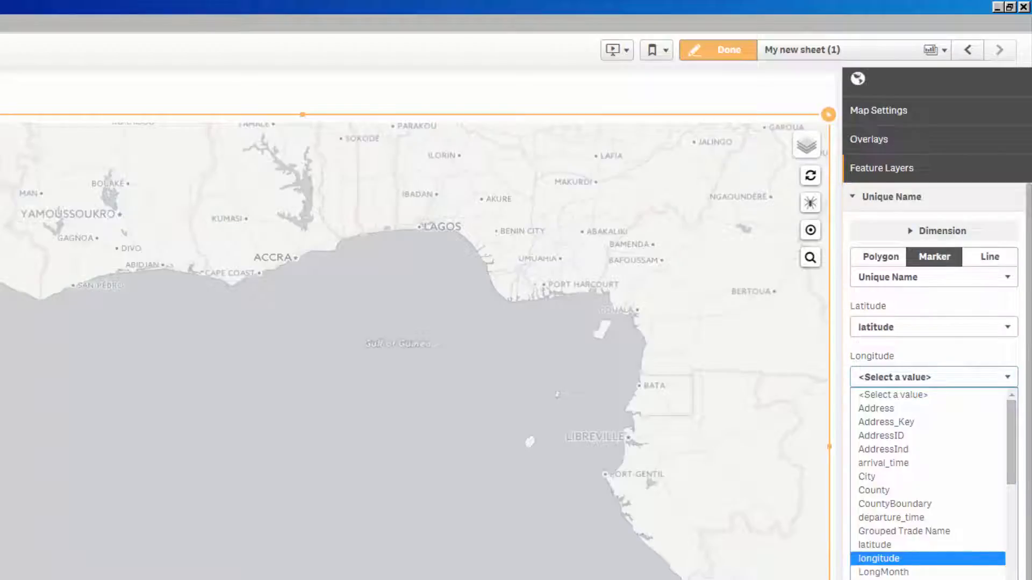
left_click(878, 559)
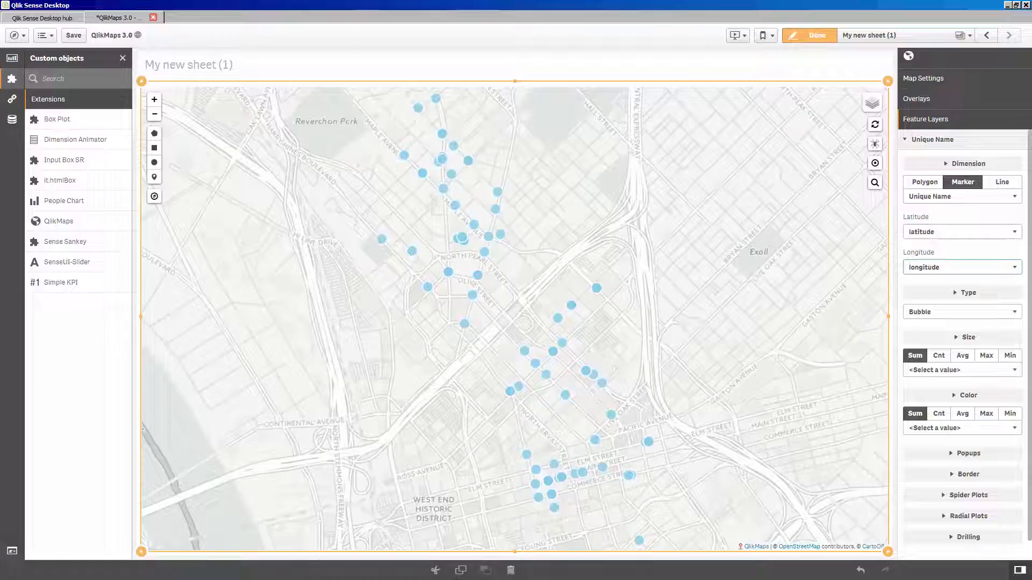
Size the bubbles by the sum of Receipts and check the popup of the large bubble near Pacific Avenue.
mouse_move(596, 288)
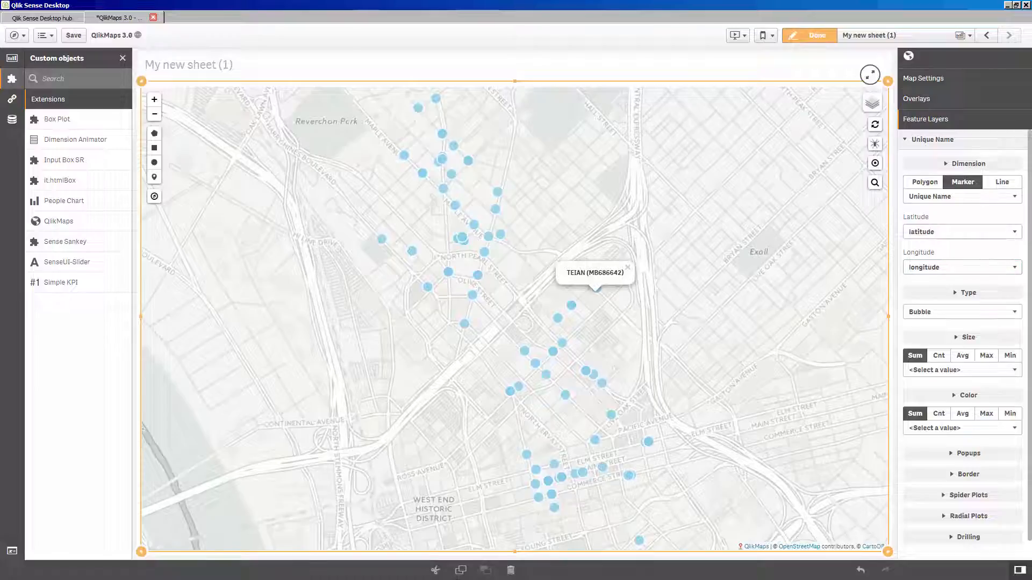
mouse_move(562, 343)
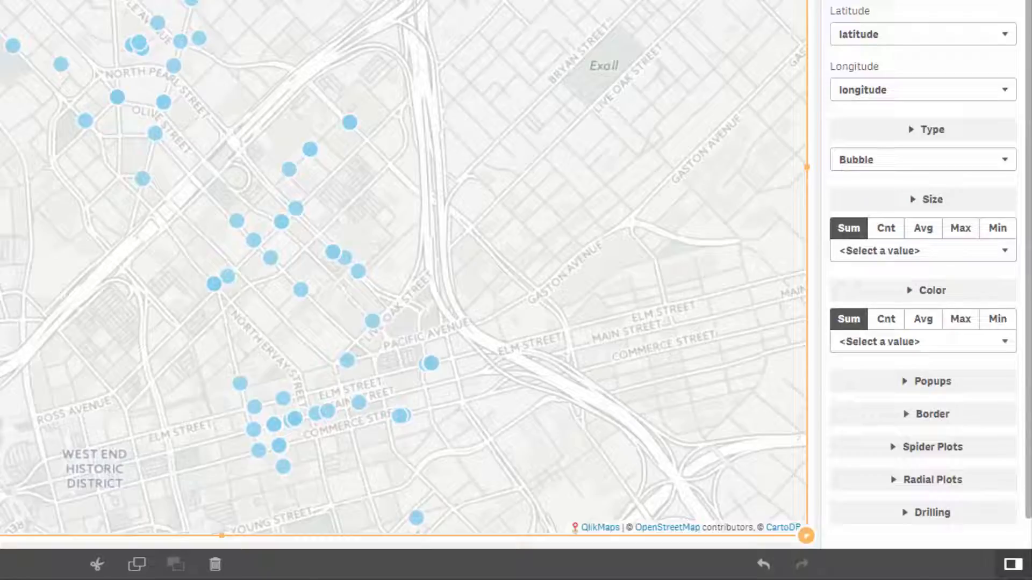
left_click(922, 251)
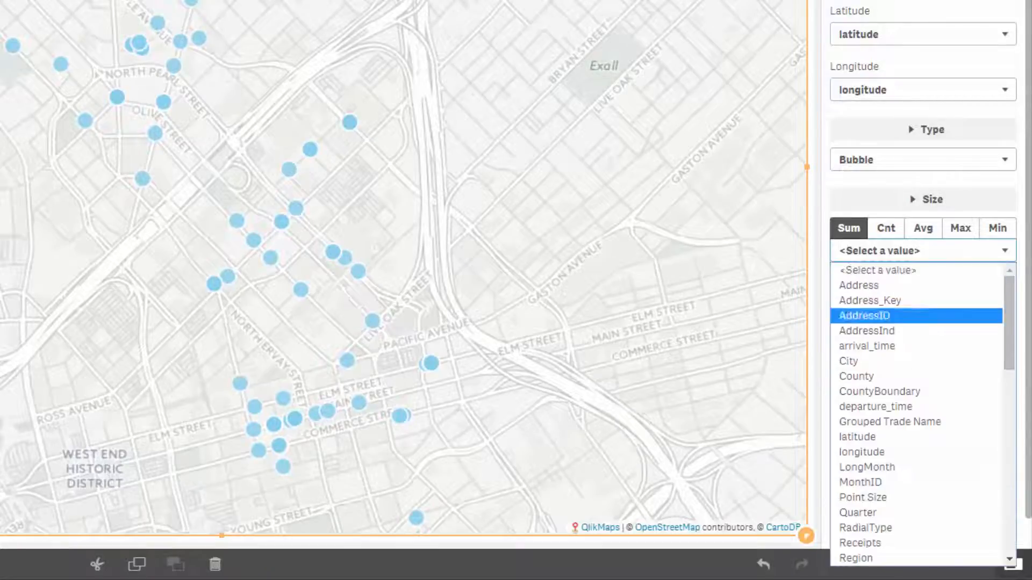
left_click(860, 543)
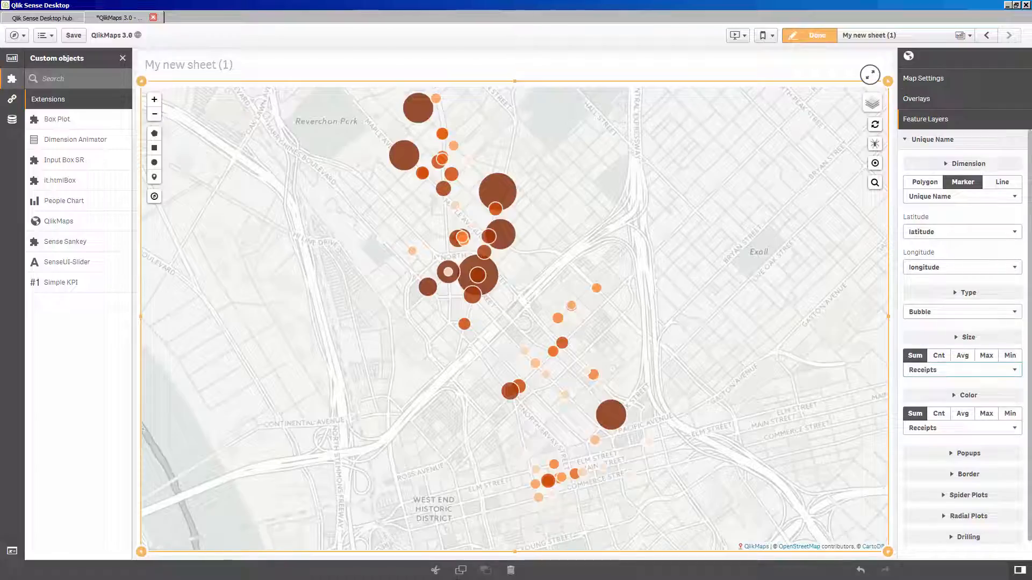
left_click(611, 415)
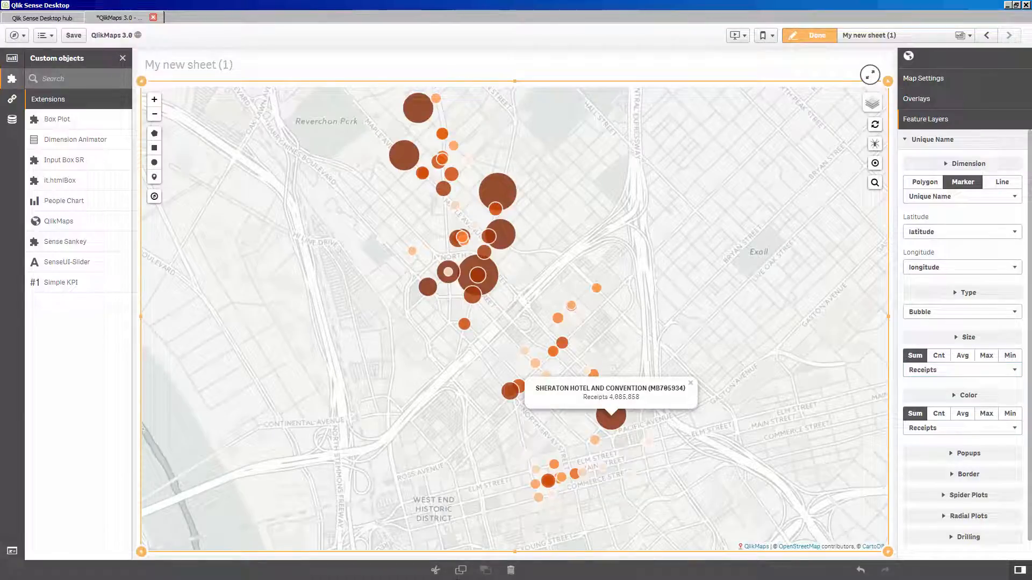
mouse_move(508, 392)
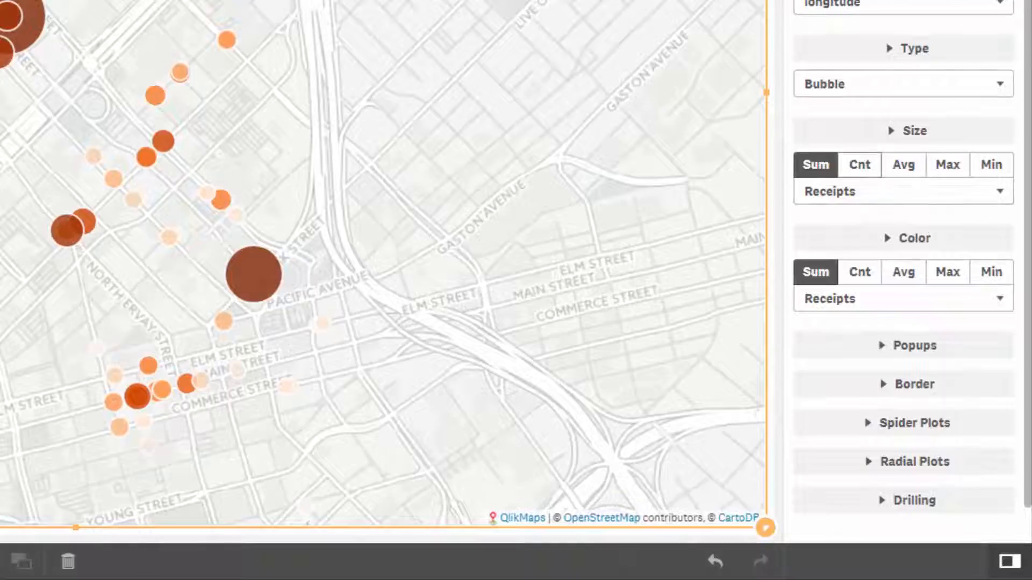
Size the bubbles by the count of Receipts, using a reduced size range and Quantile breaks.
left_click(859, 165)
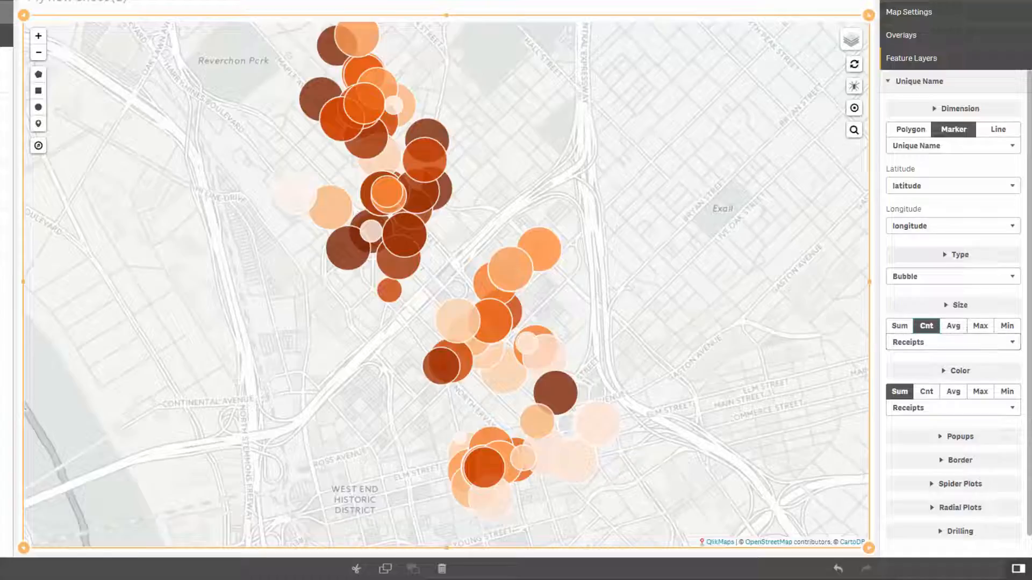
left_click(959, 306)
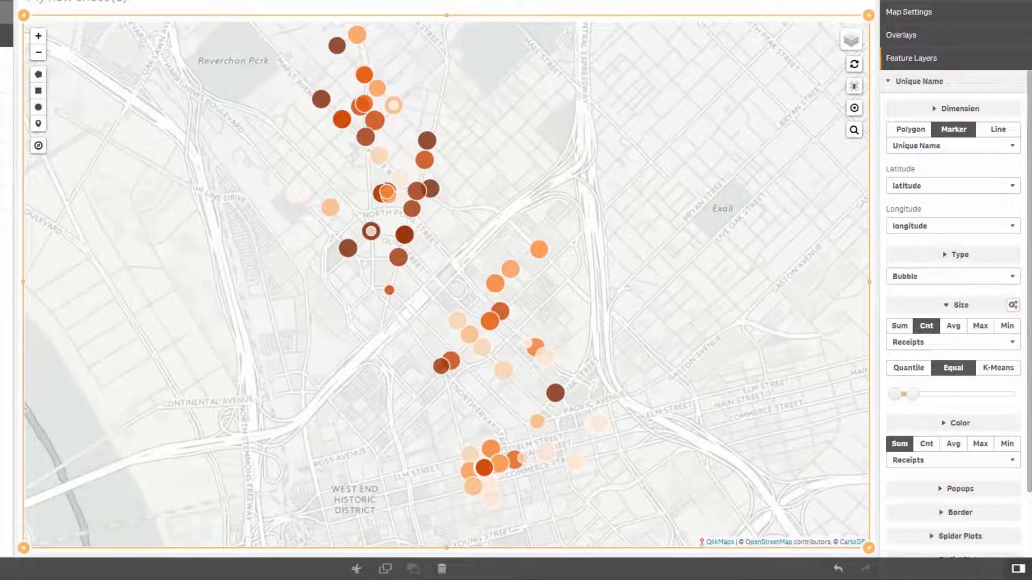
left_click(908, 369)
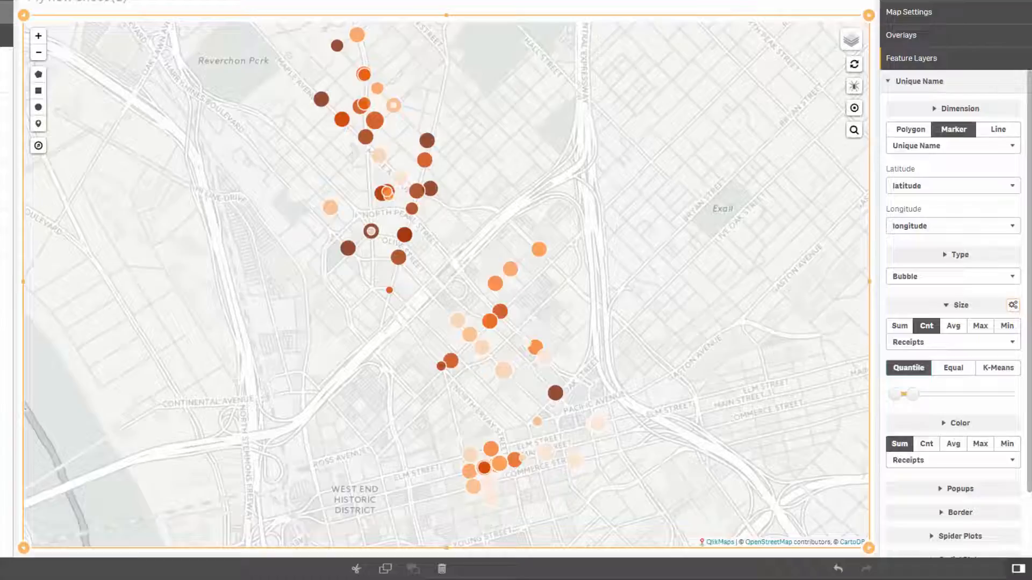
Size the bubbles with the custom expression Count({$ <Receipts = {">20000"}>}[Receipts]), enclosed in single quotes.
left_click(953, 342)
scroll(948, 467, "down", 8)
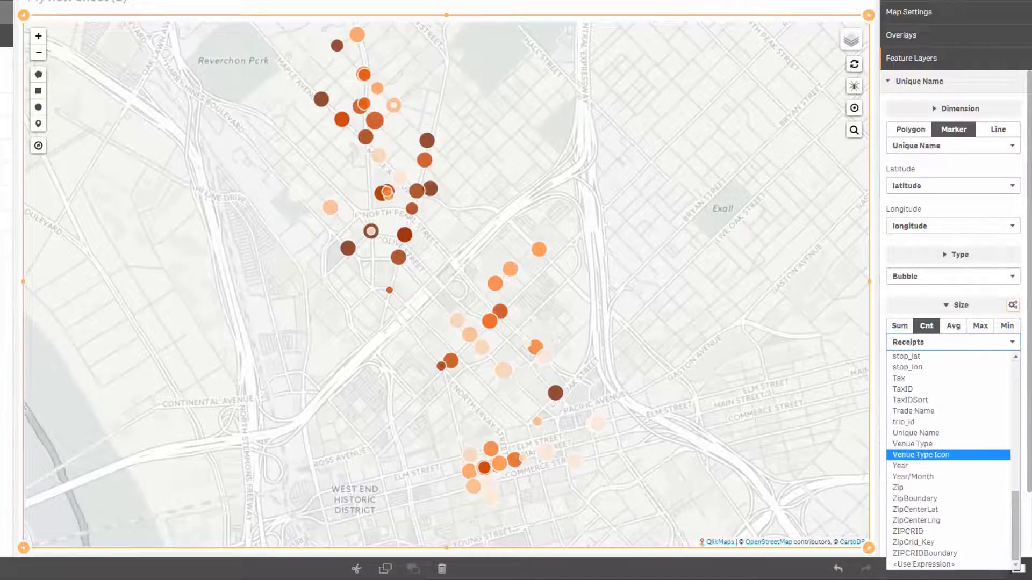
left_click(948, 565)
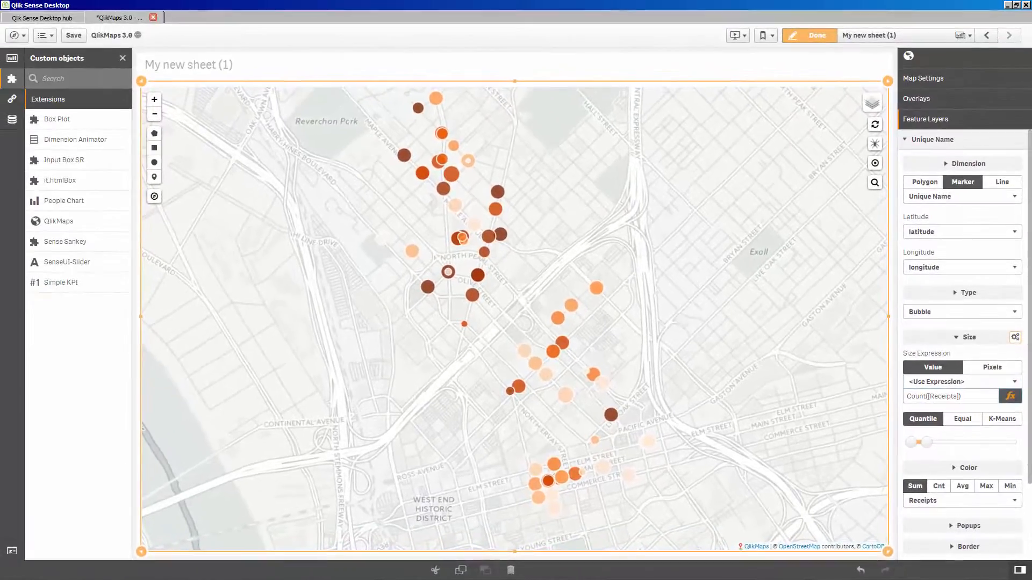
left_click(1008, 375)
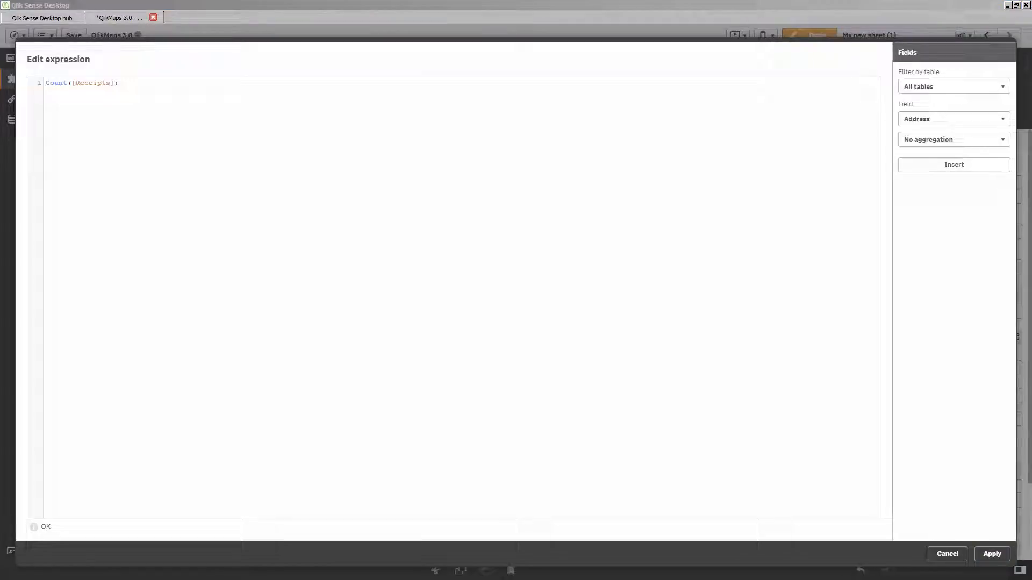
left_click(71, 82)
type("{$ <Receipts = {\">20000\"}>}")
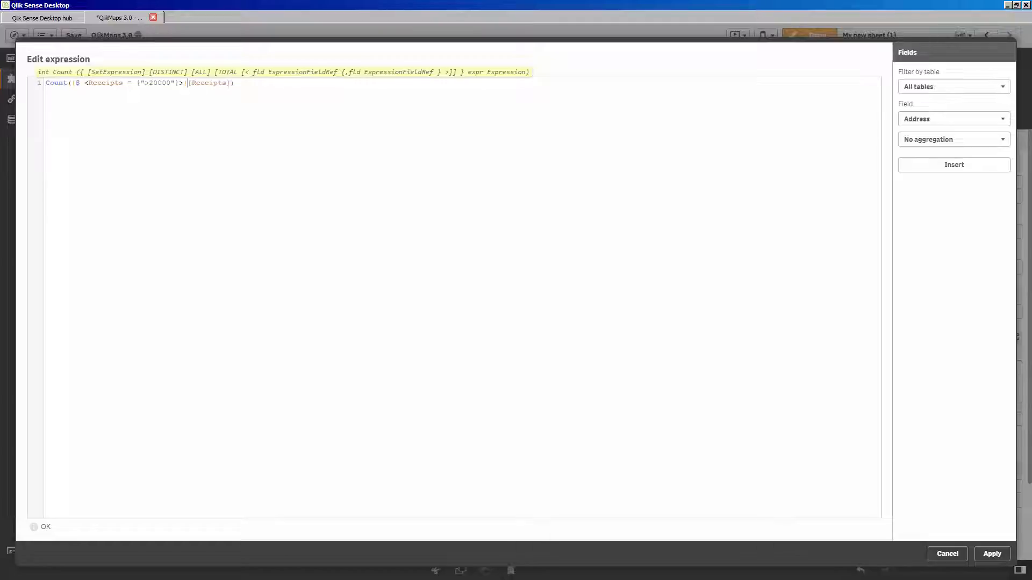
type("'")
key("Return")
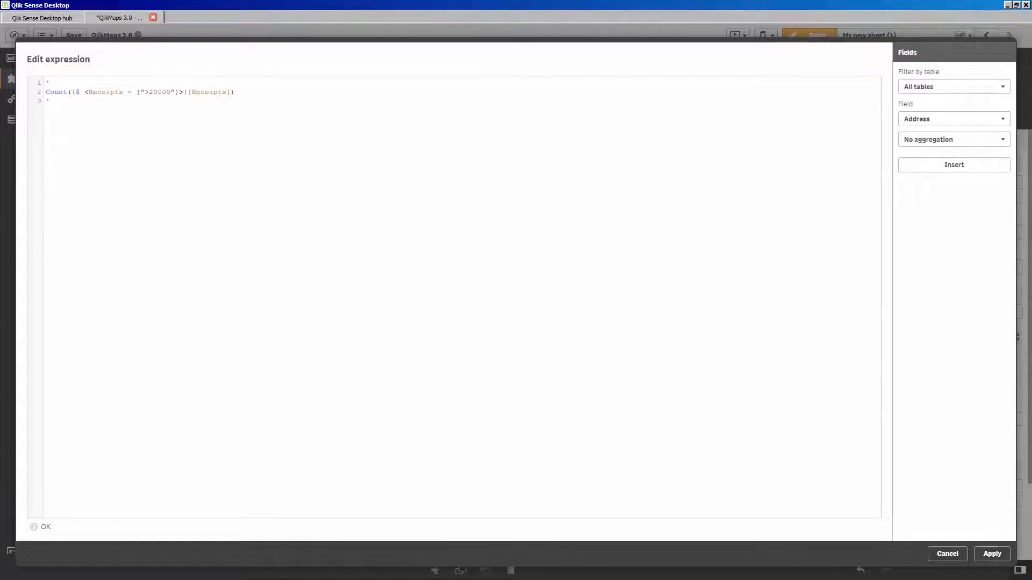
left_click(992, 553)
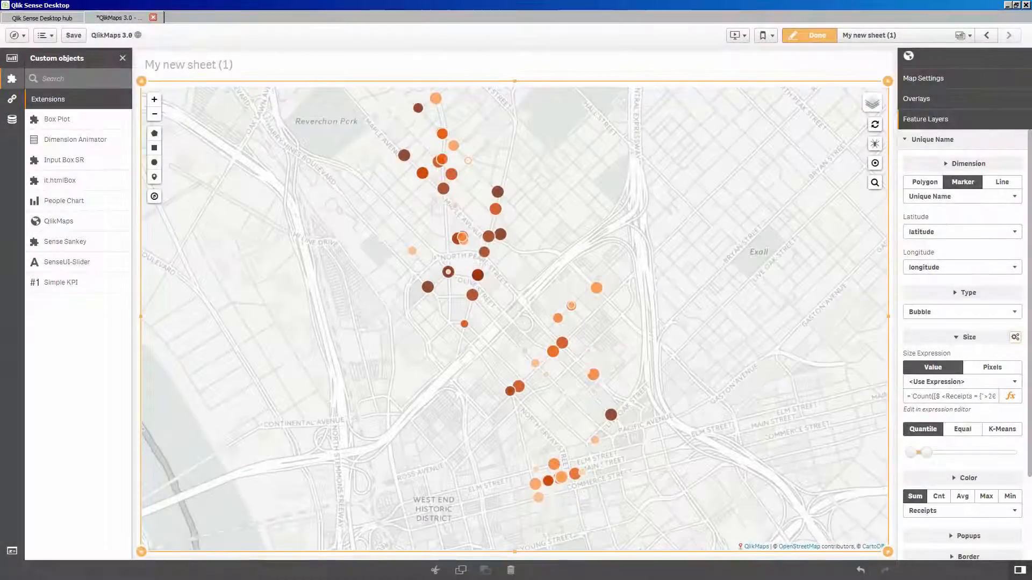
Lower the opacity of the marker color to 62.
scroll(962, 344, "down", 1)
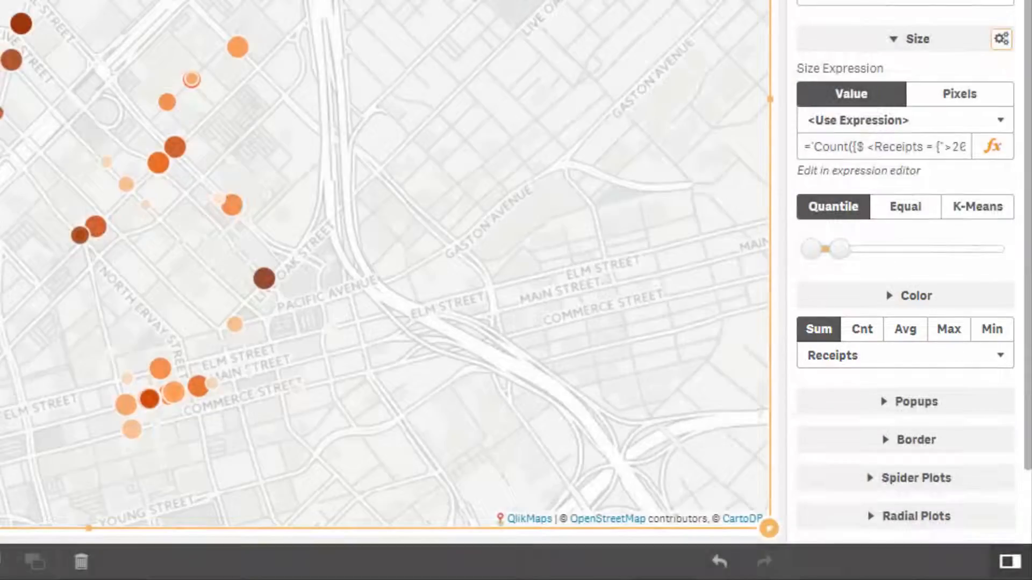
left_click(916, 296)
scroll(916, 296, "down", 2)
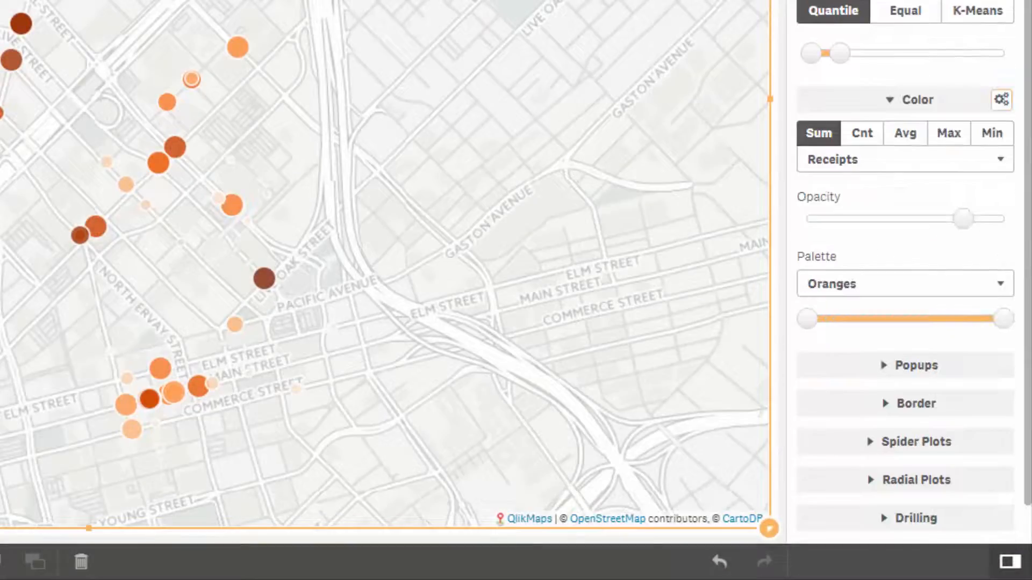
left_click_drag(964, 218, 927, 219)
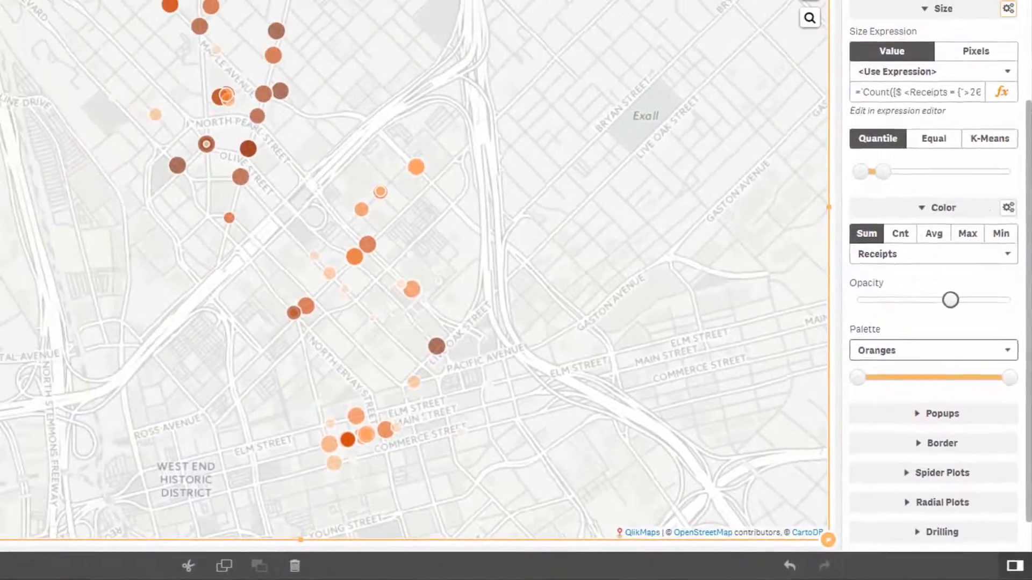
Change the color palette to Greens and cut its upper range back to about two thirds.
left_click(920, 318)
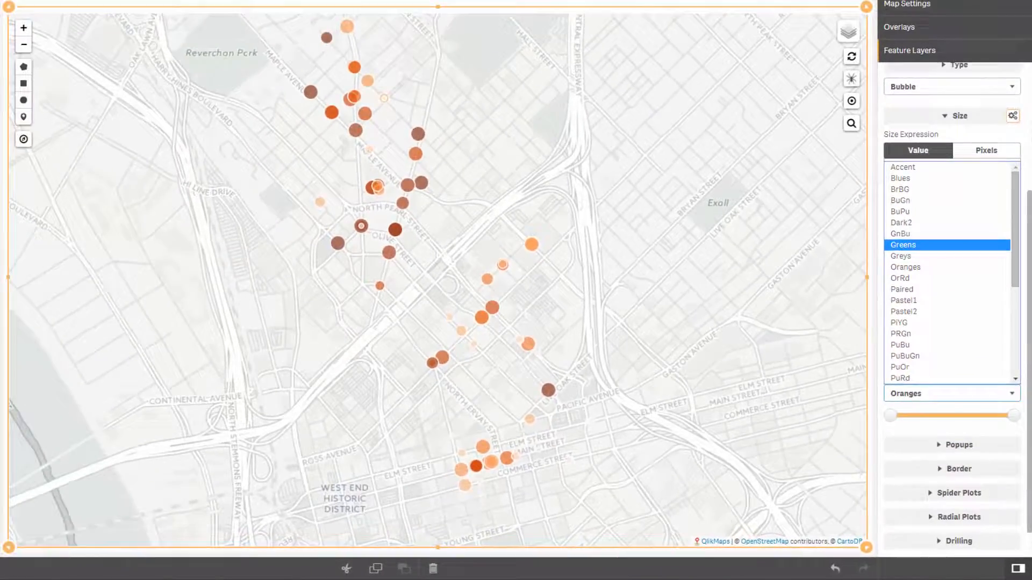
left_click(893, 167)
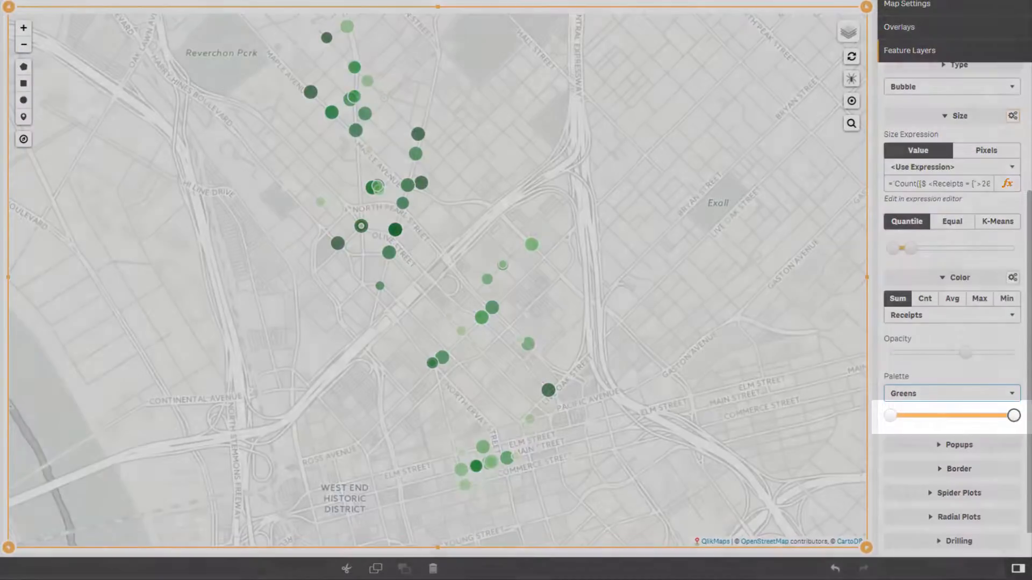
left_click_drag(1014, 415, 973, 416)
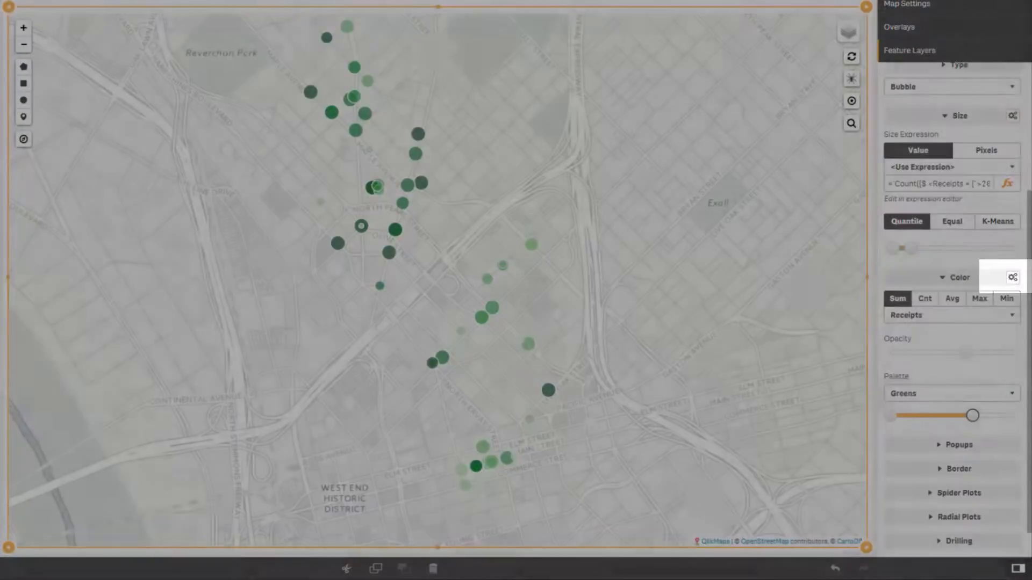
Show the advanced color options and switch the color field from Receipts to Use Expression.
left_click(1013, 278)
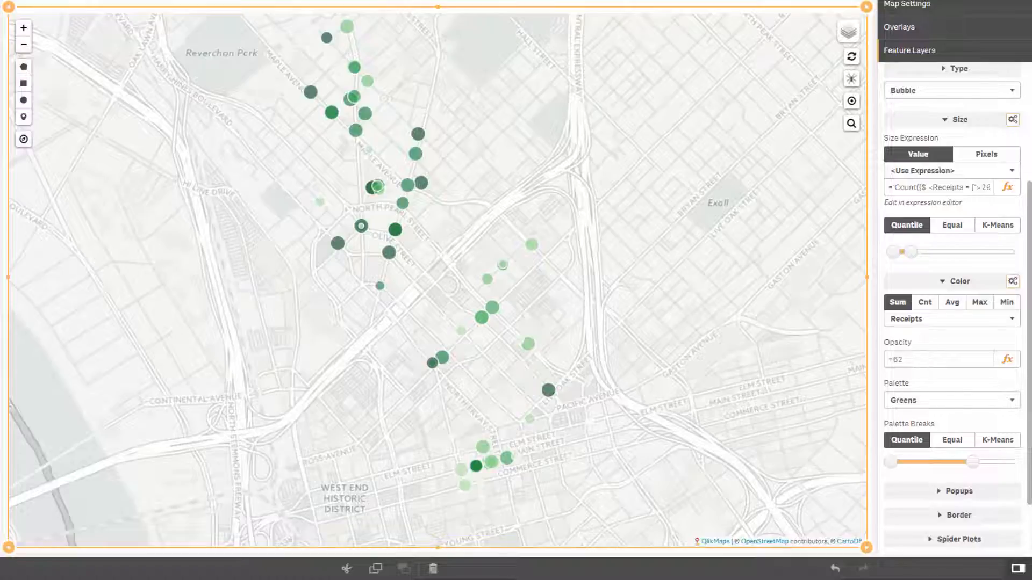
left_click(952, 319)
scroll(947, 411, "down", 8)
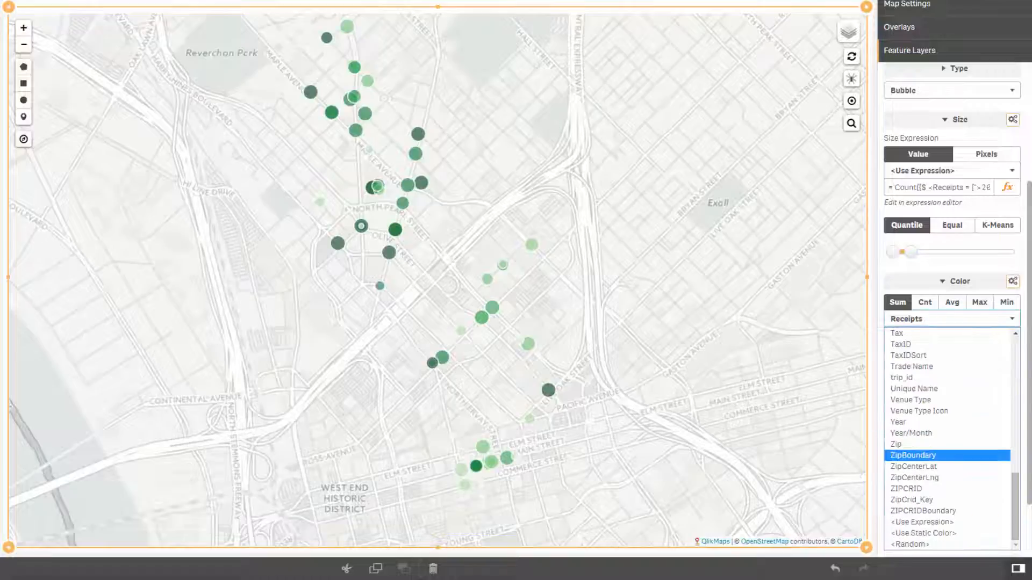
key("Down")
key("Down")
key("Down")
key("Down")
key("Down")
key("Down")
key("Return")
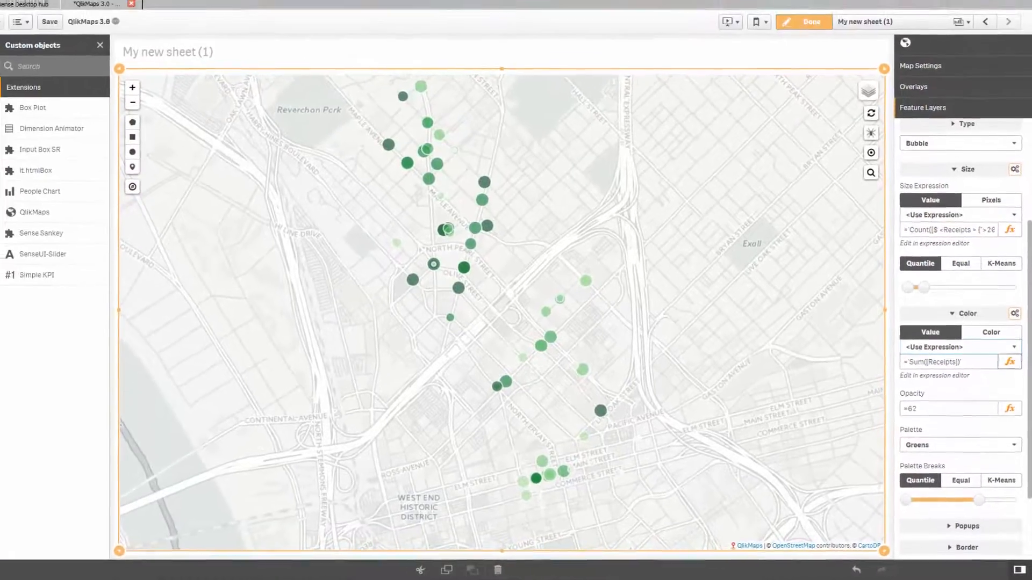
Apply the color expression ='Sum([Receipts])' from the expression editor and have it evaluated as a Color instead of a Value.
left_click(1007, 336)
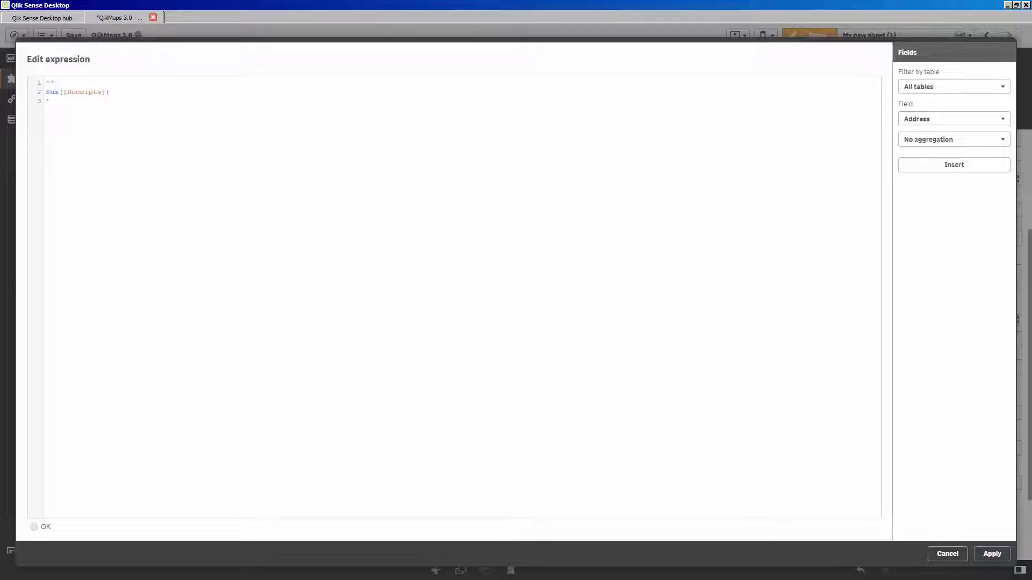
left_click(993, 553)
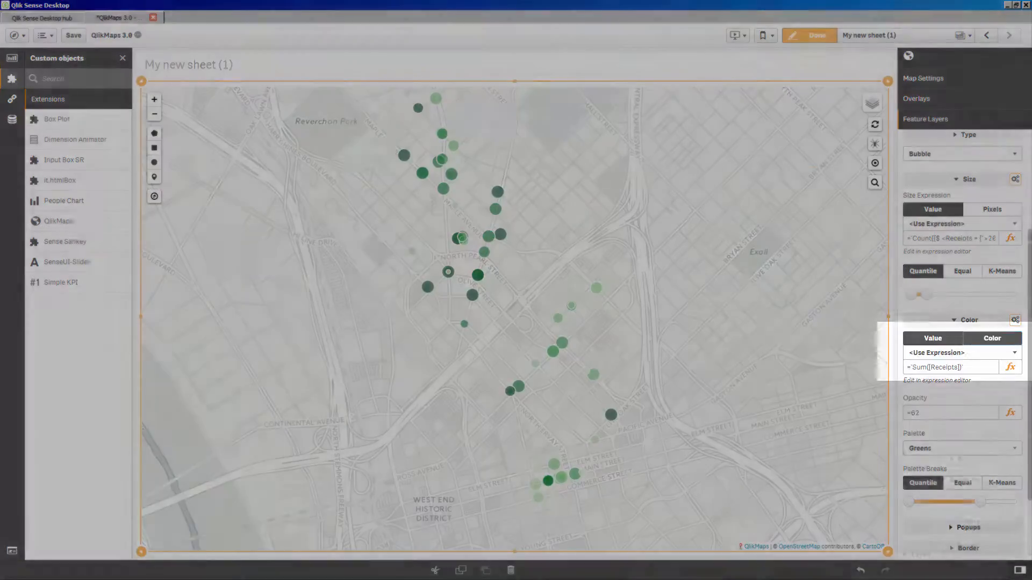
left_click(992, 339)
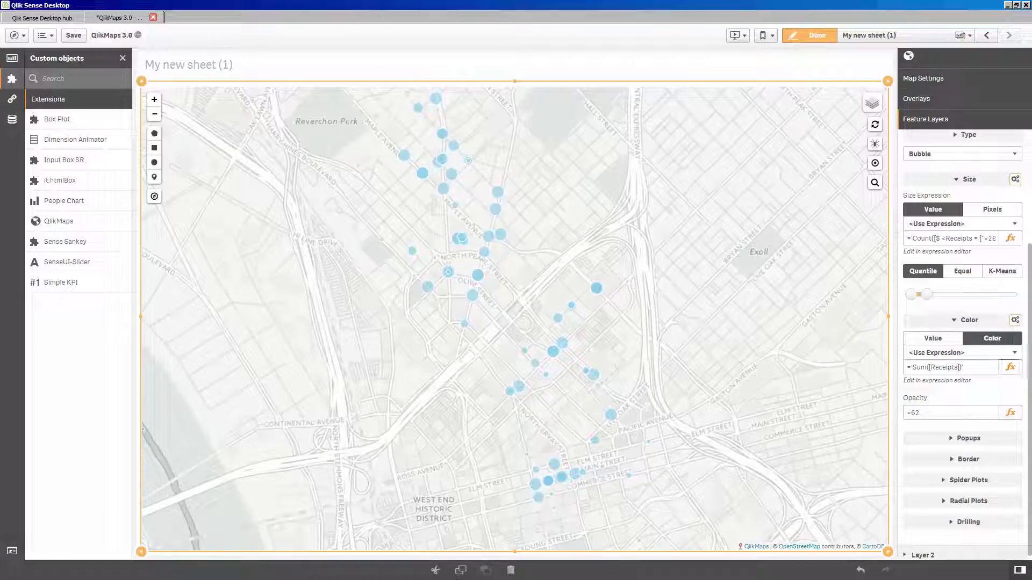
Replace the color expression with =' if([Venue Type]=''Bar/Restaurant'',''#3D5467'',''#DB5461'') ' and apply it.
left_click(1011, 367)
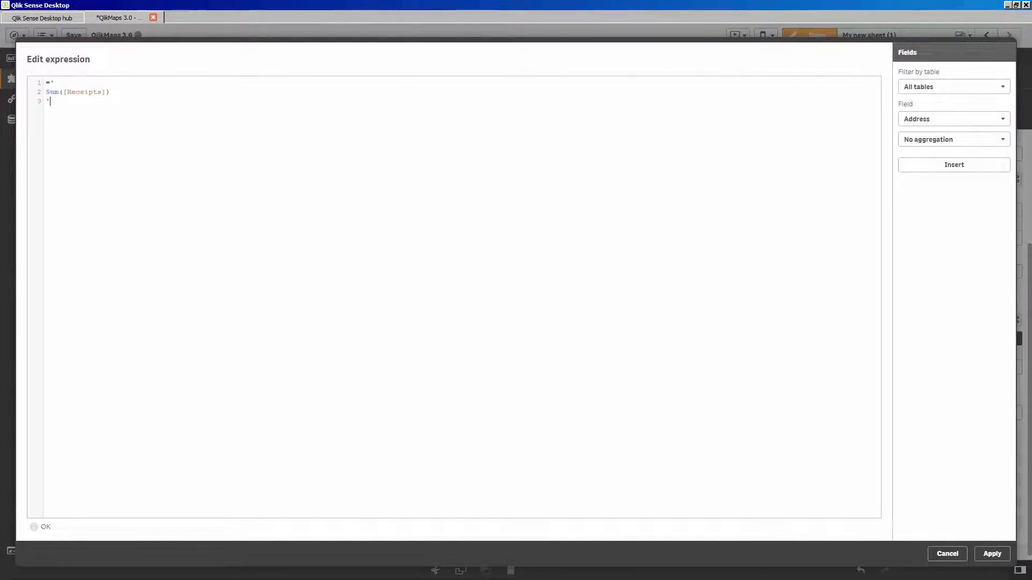
key("ctrl+a")
type("=' if([Venue Type]=''Bar/Restaurant'',''#3D5467'',''#DB5461'') '")
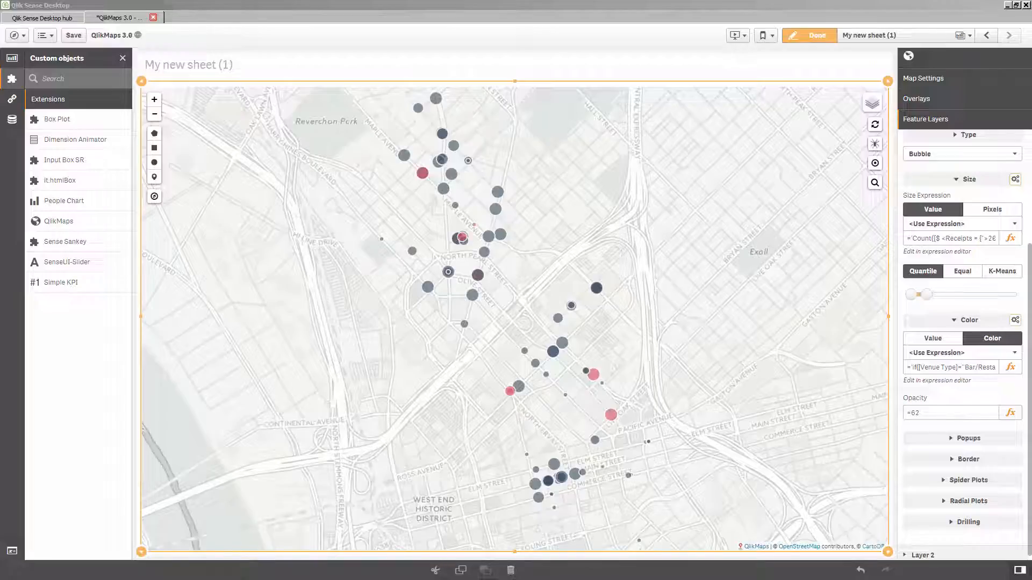
Show the popup settings and copy the whole size expression from its expression editor.
left_click(968, 439)
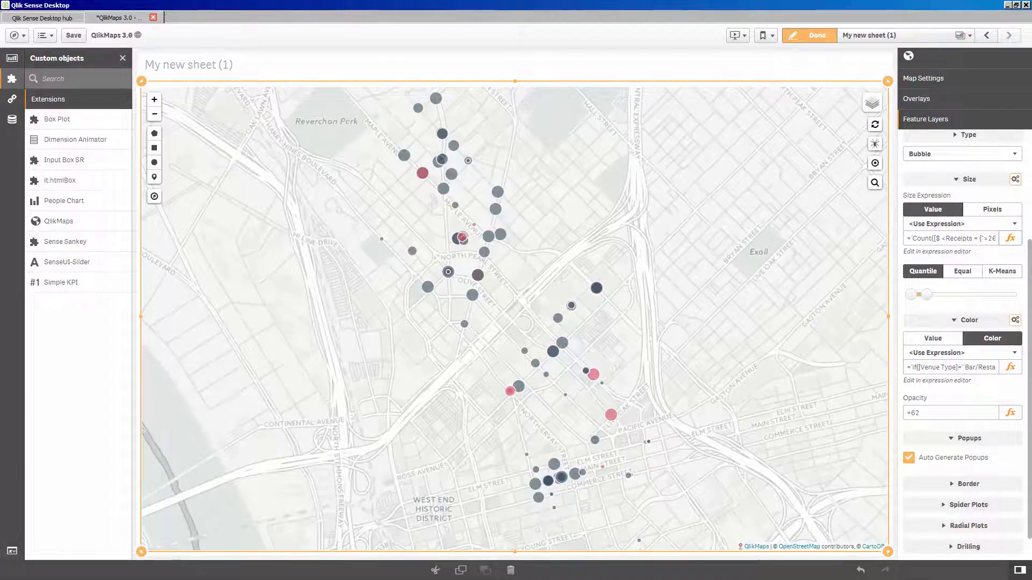
left_click(1011, 238)
key("ctrl+a")
key("ctrl+c")
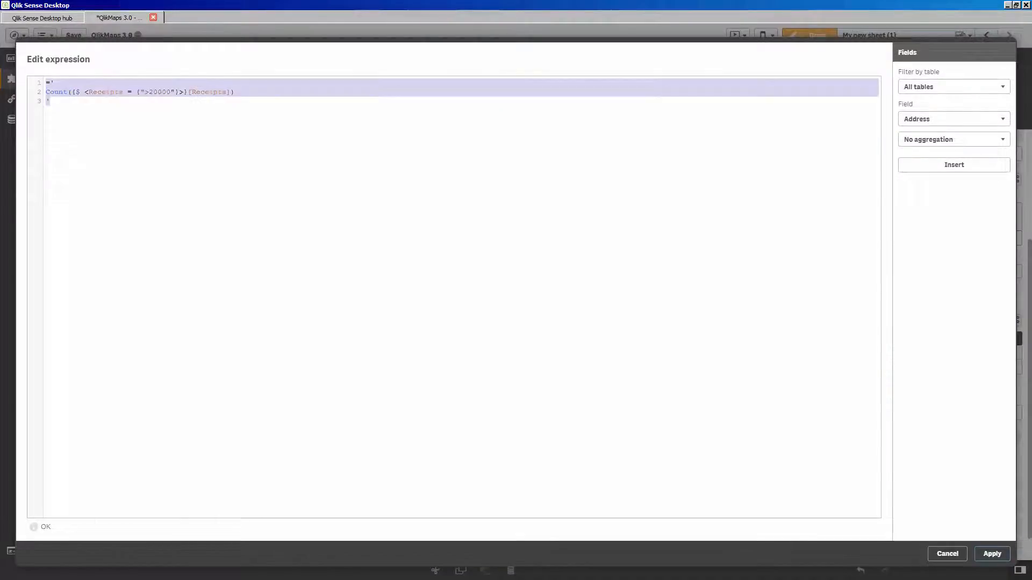
left_click(993, 554)
Disable auto-generated popups and apply a centered HTML popup expression with bold [Unique Name], a line break and Receipts as num(sum([Receipts]), ''#,###.'').
left_click(909, 458)
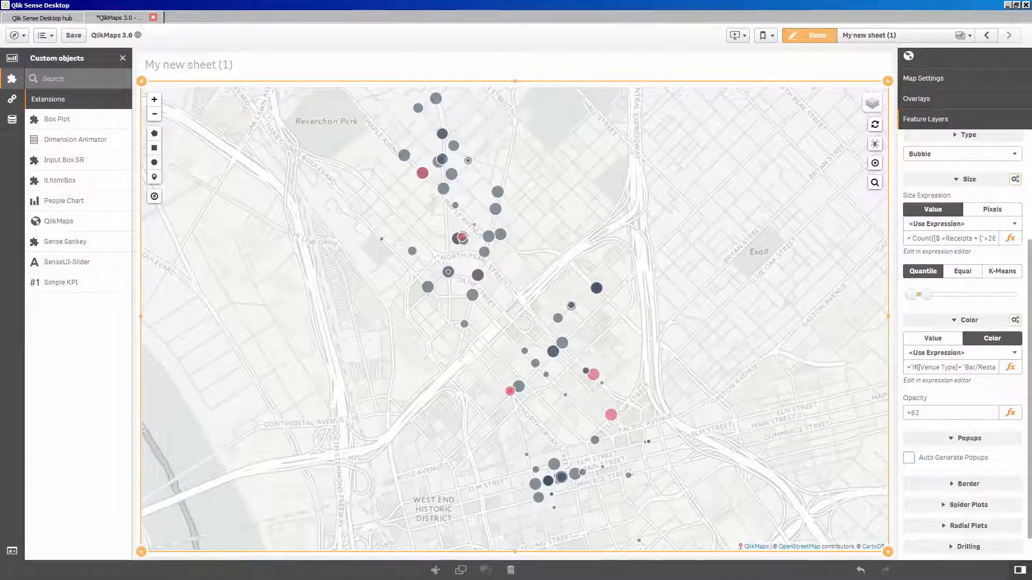
left_click(1010, 482)
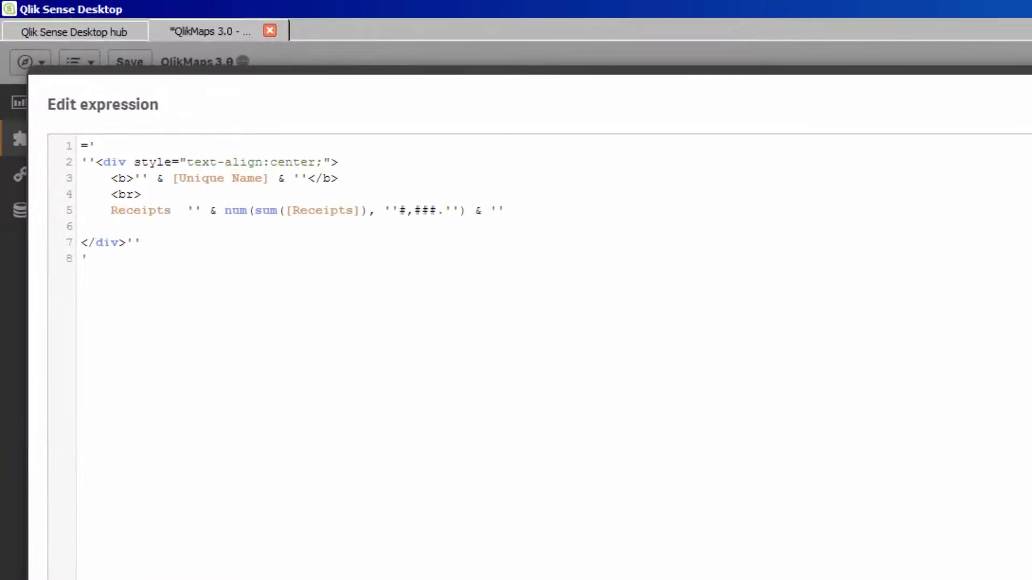
key("ctrl+v")
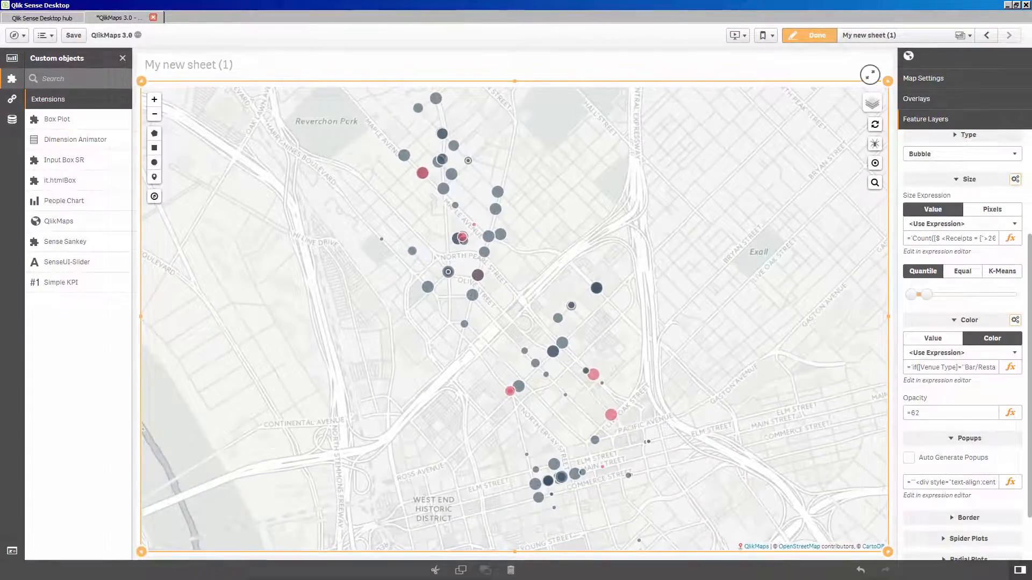
mouse_move(610, 416)
Collapse the color and popup options and set the bubbles' border color to <2 Shades Darker than Marker>.
left_click(969, 321)
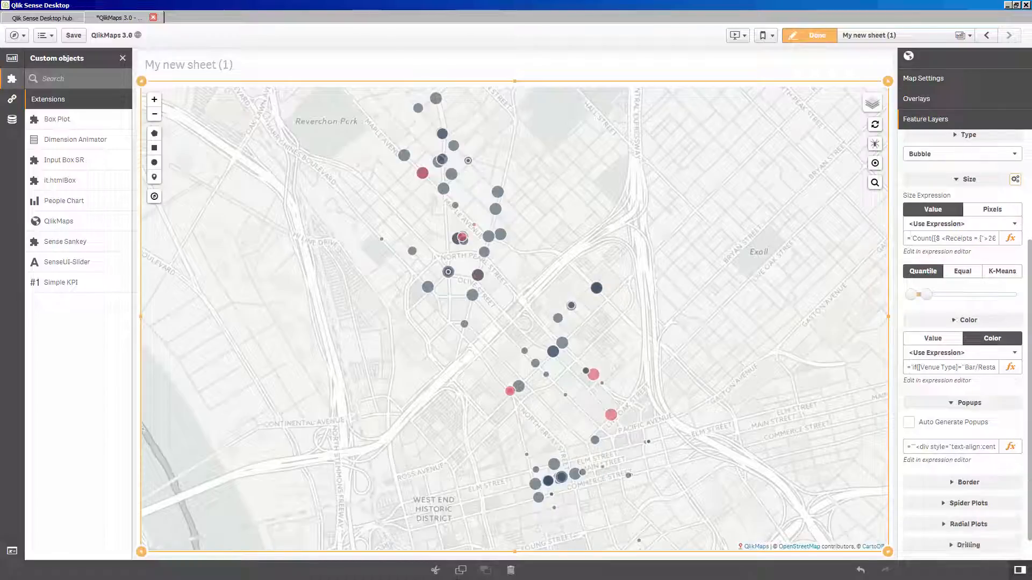
left_click(968, 403)
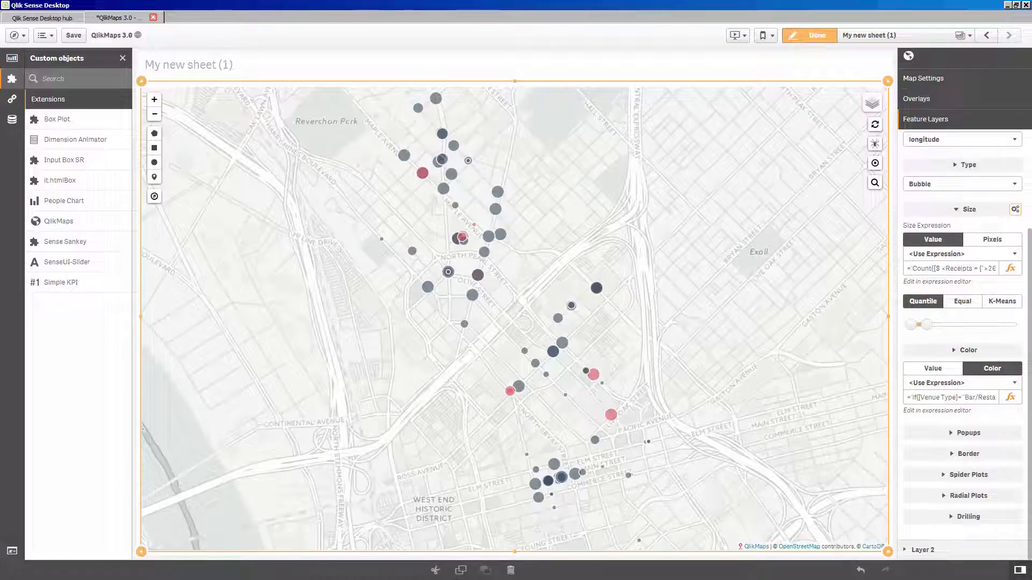
left_click(968, 454)
scroll(969, 455, "down", 2)
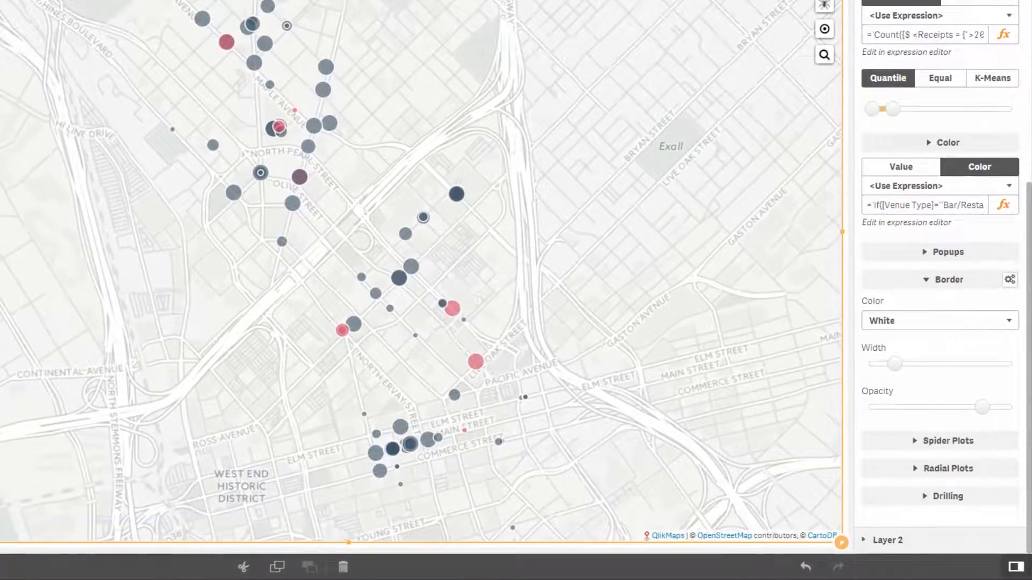
left_click(940, 321)
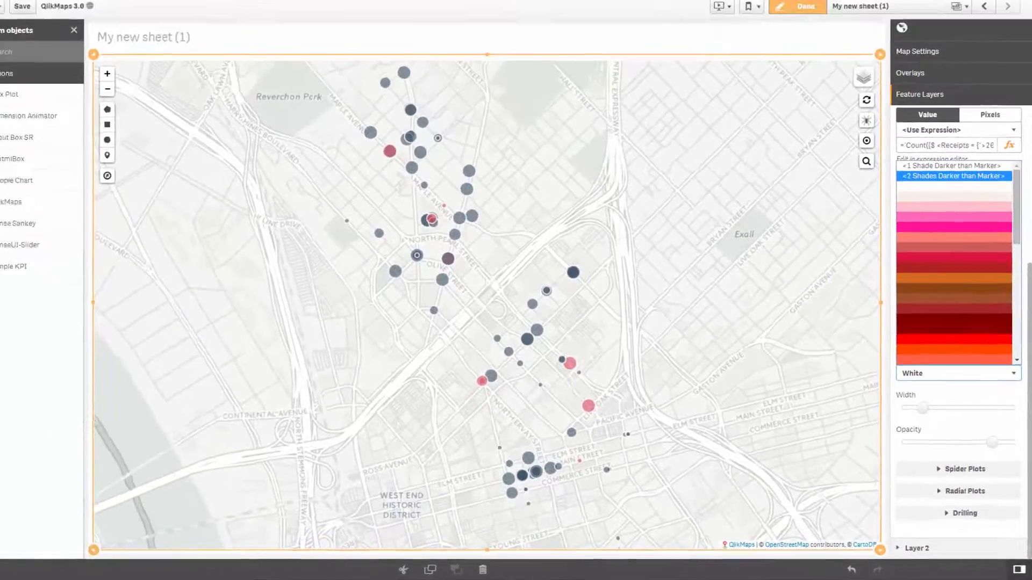
left_click(954, 176)
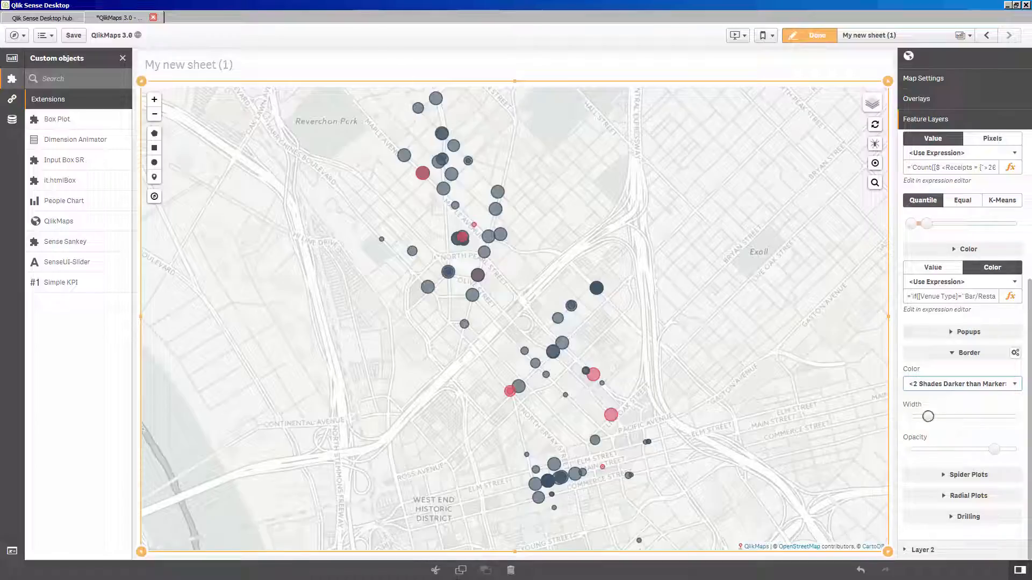
Try the bubble border at a wider width and at its minimum, and restore it to about a fifth of its range.
left_click_drag(927, 416, 938, 417)
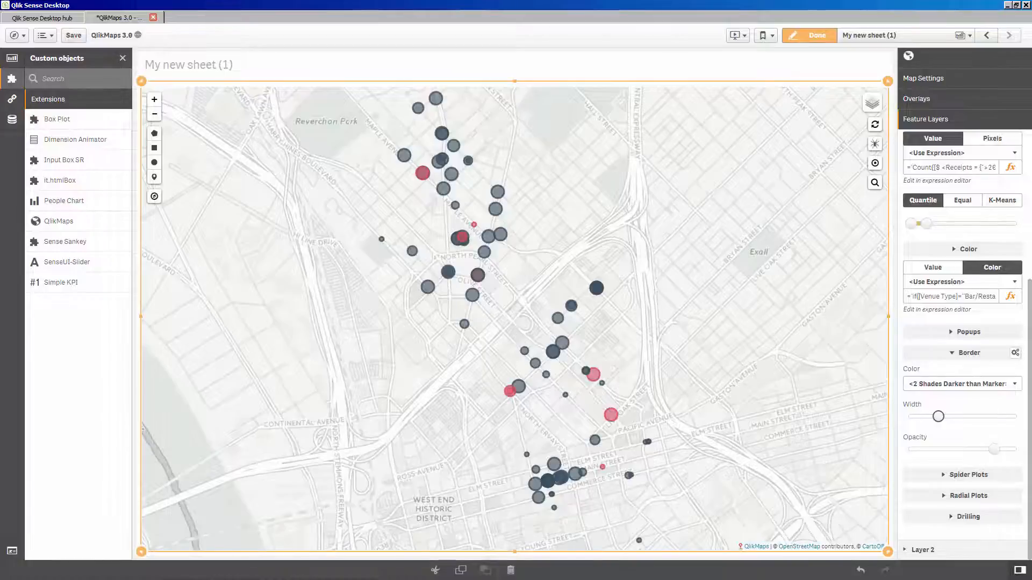
left_click_drag(938, 417, 908, 416)
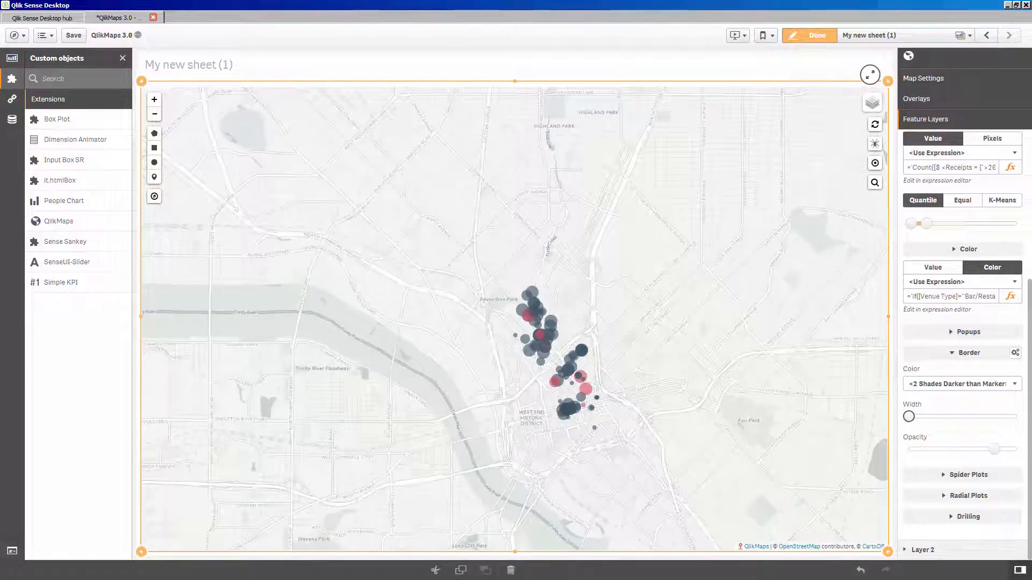
left_click(875, 143)
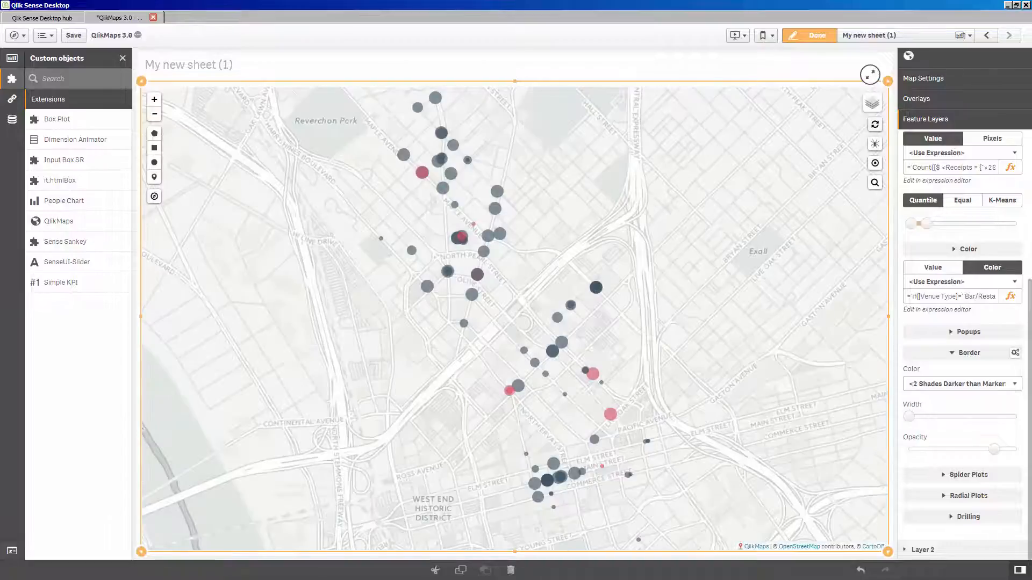
left_click_drag(909, 417, 928, 416)
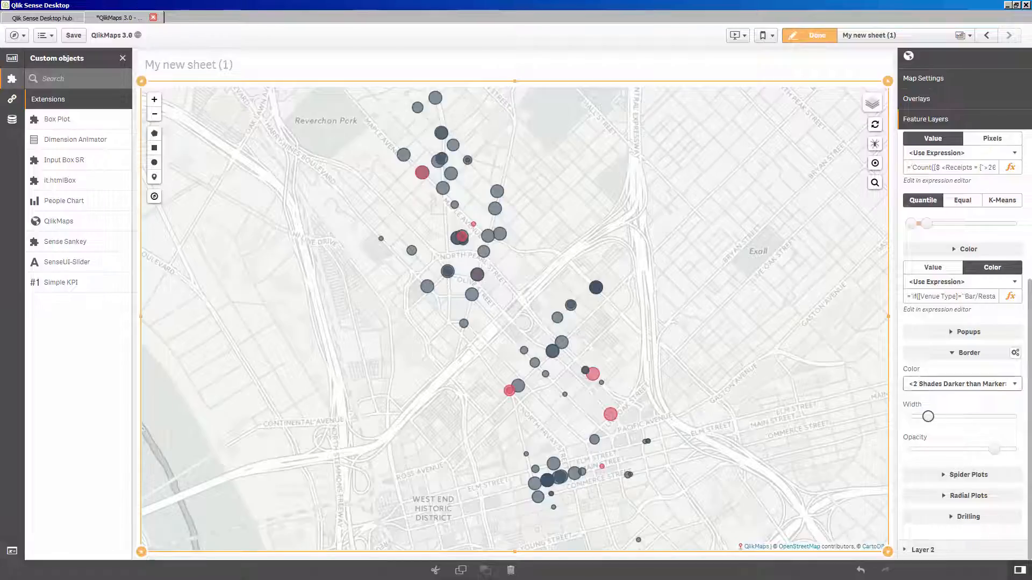
Collapse the Unique Name layer and make Layer 2 a marker layer with SalespersonName as its dimension.
scroll(928, 425, "up", 5)
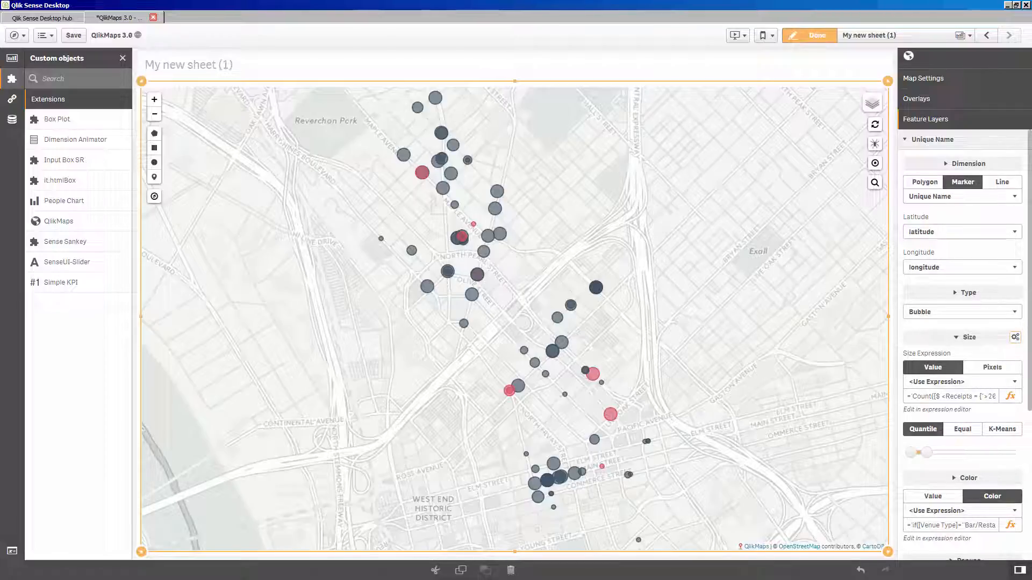
left_click(932, 140)
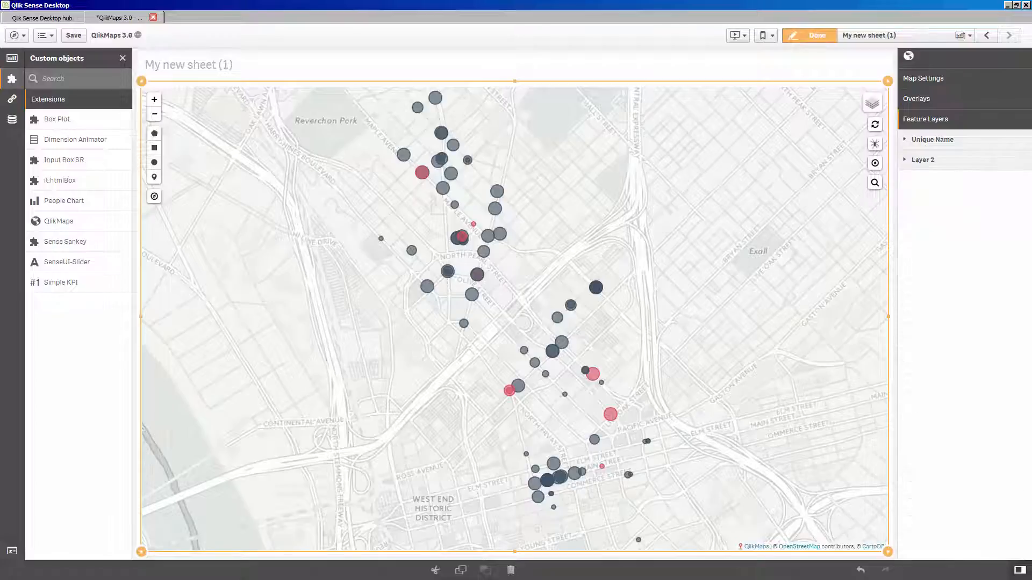
left_click(923, 160)
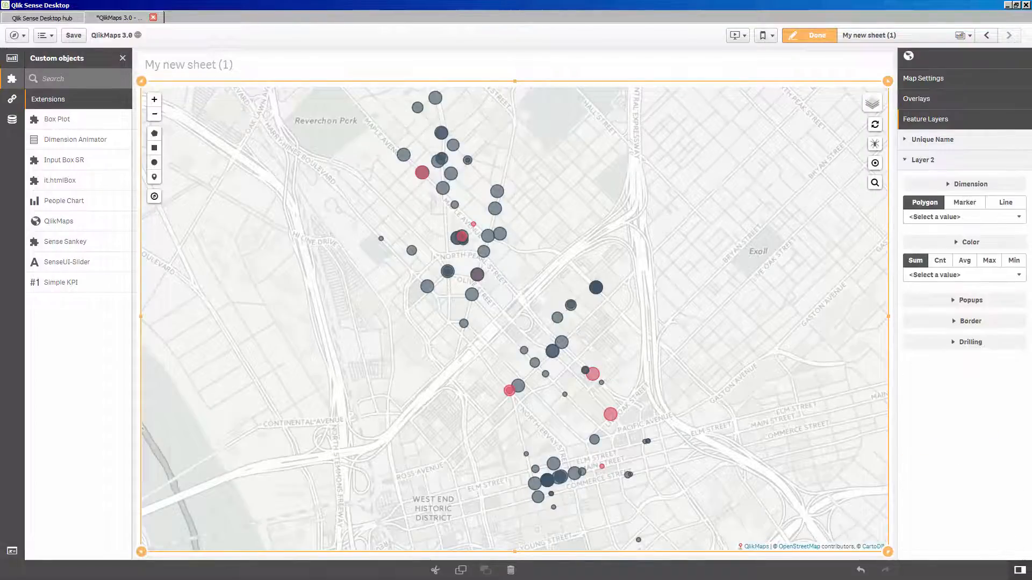
left_click(964, 202)
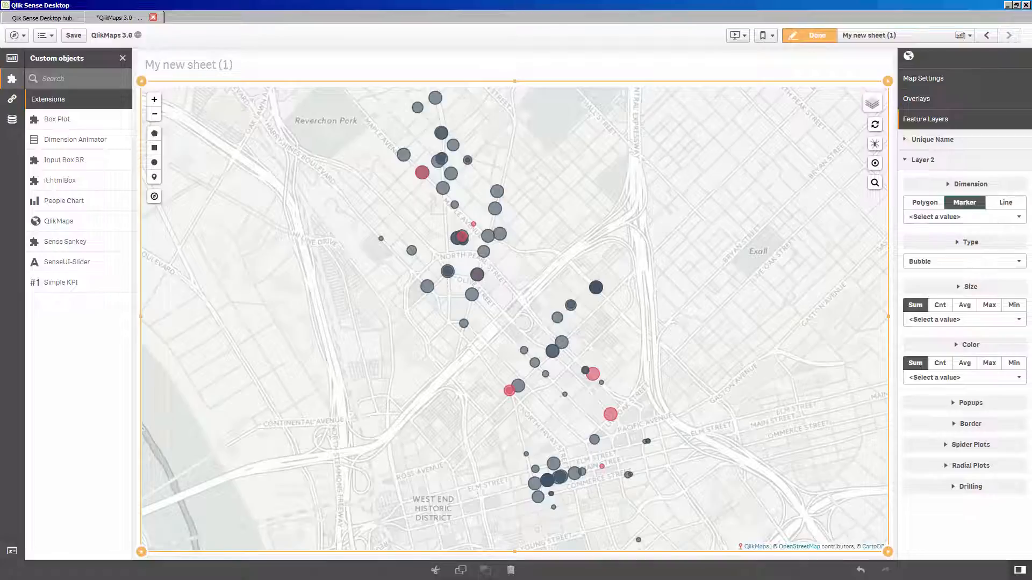
left_click(962, 216)
scroll(960, 322, "down", 6)
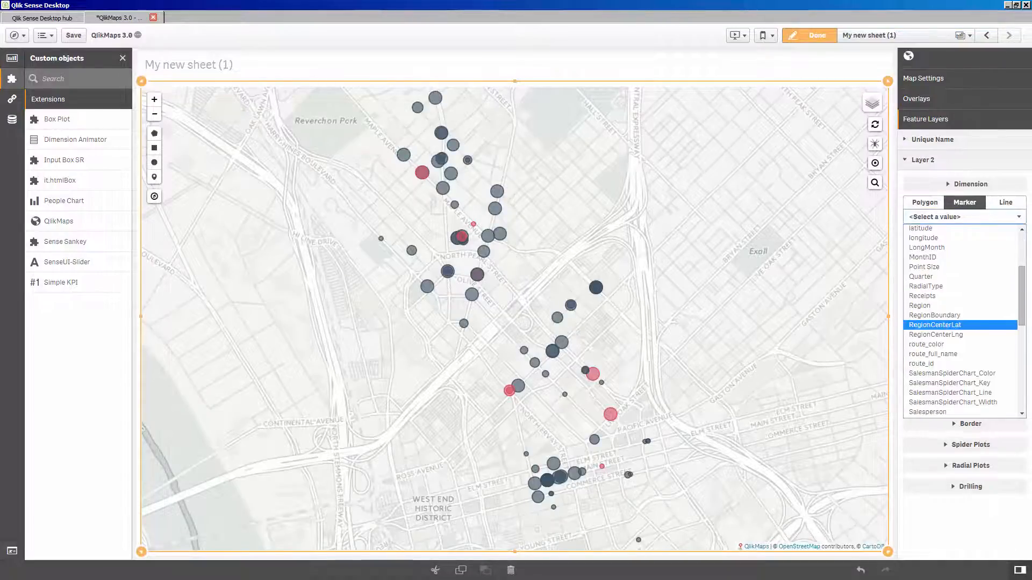
scroll(941, 354, "down", 1)
left_click(941, 397)
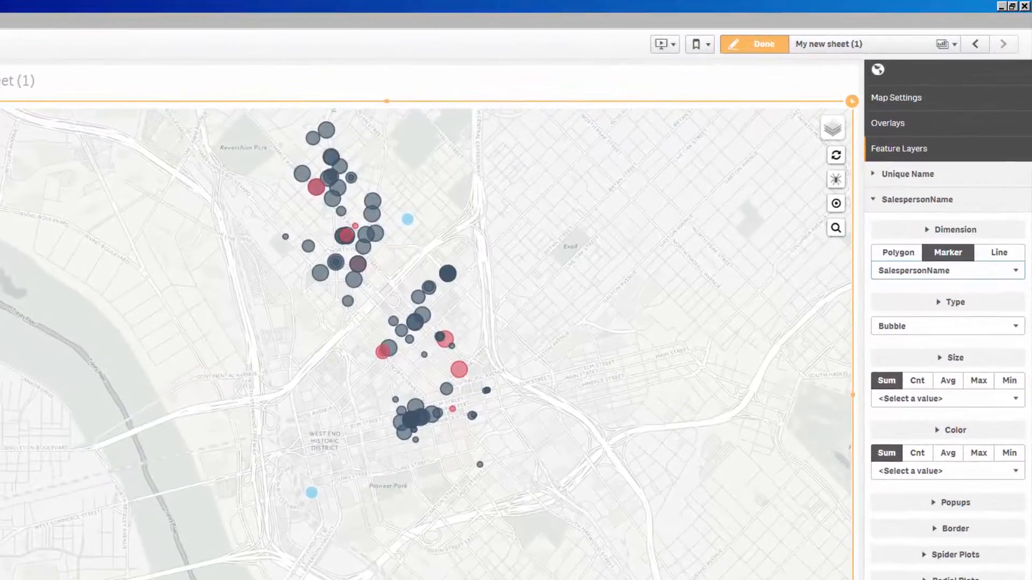
Change the second layer's title to Salesperson in the advanced dimension options and hide those options.
left_click(970, 185)
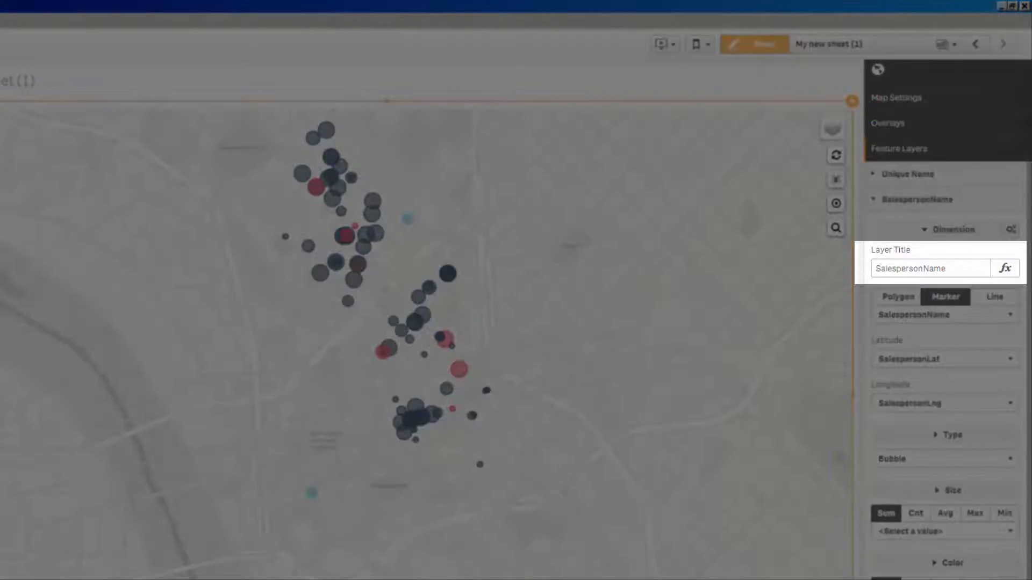
key("BackSpace")
key("BackSpace")
key("BackSpace")
key("BackSpace")
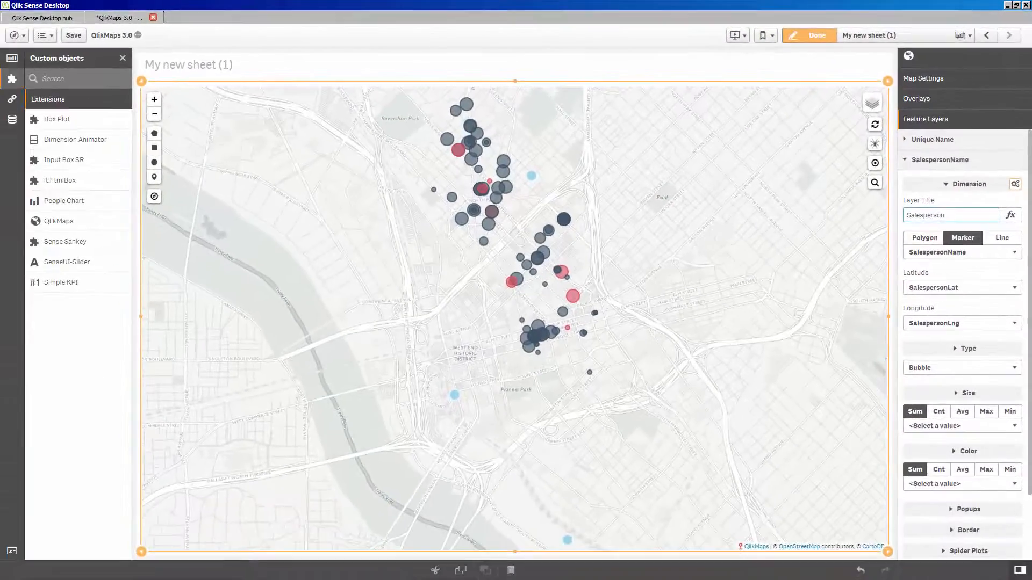
left_click(1015, 184)
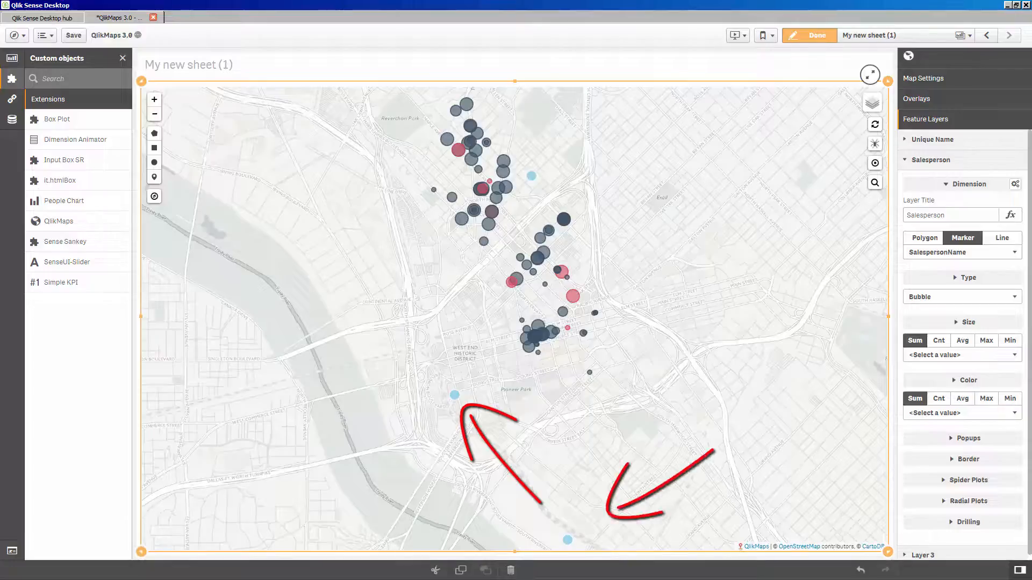
mouse_move(531, 176)
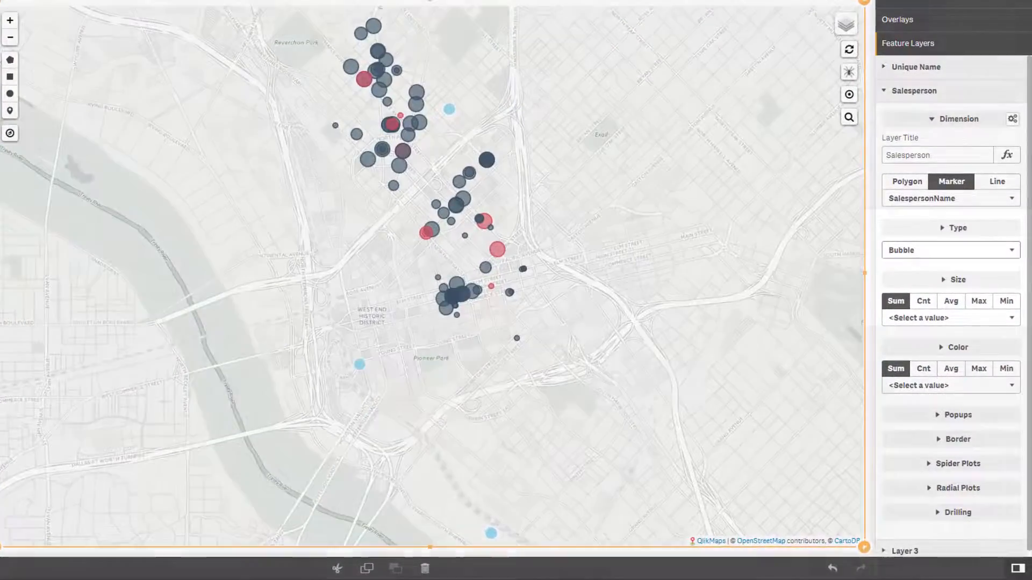
left_click(951, 250)
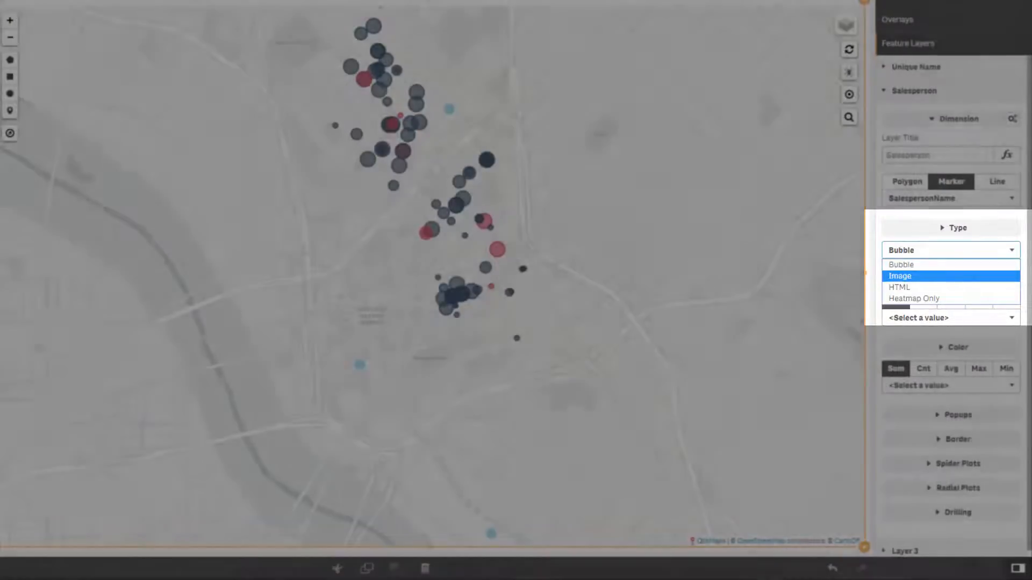
left_click(900, 276)
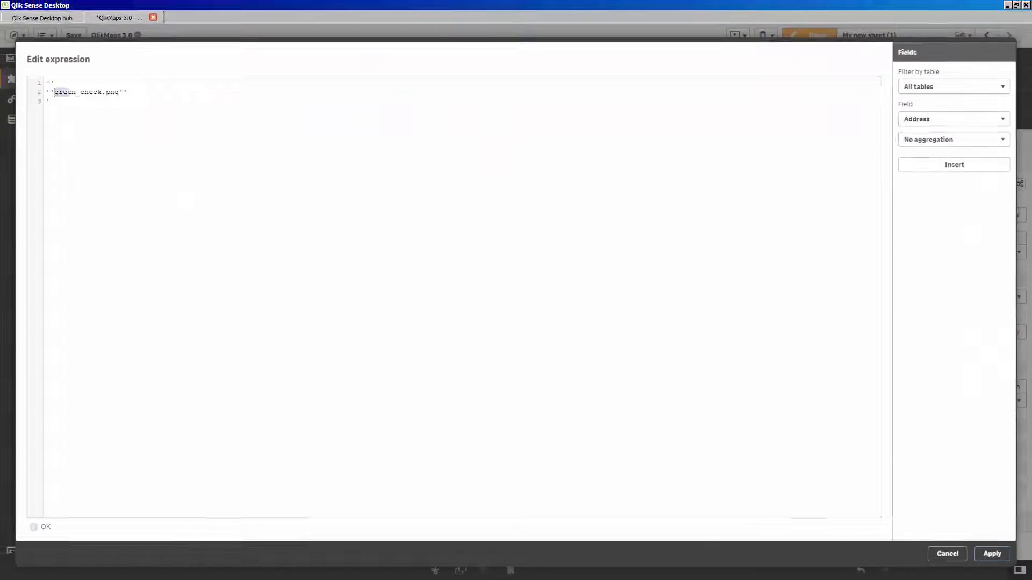
left_click_drag(54, 92, 118, 92)
type("https://cdn4.iconfinder.com/data/icons/free-social-media-icons/48/User.png")
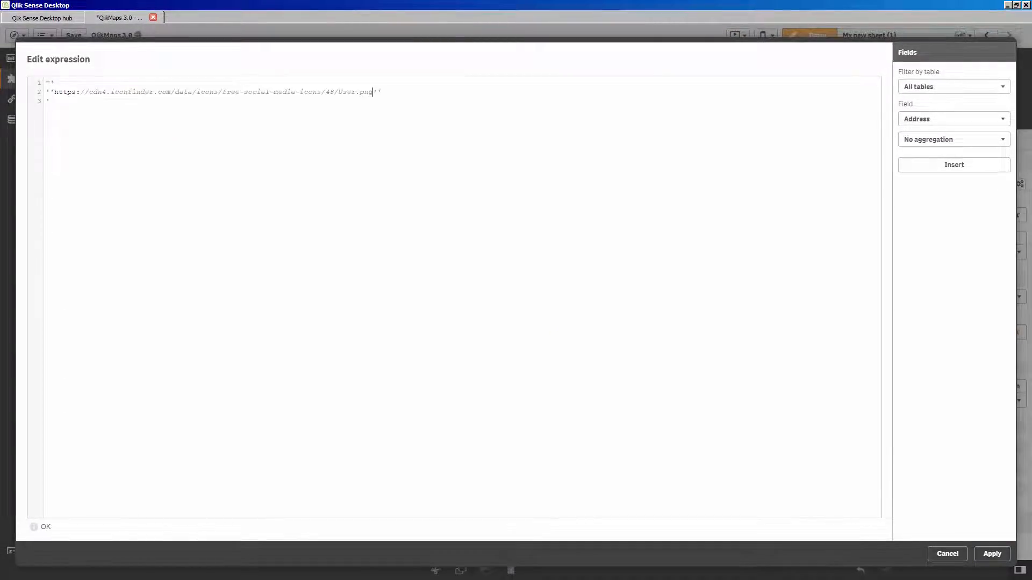
left_click(992, 554)
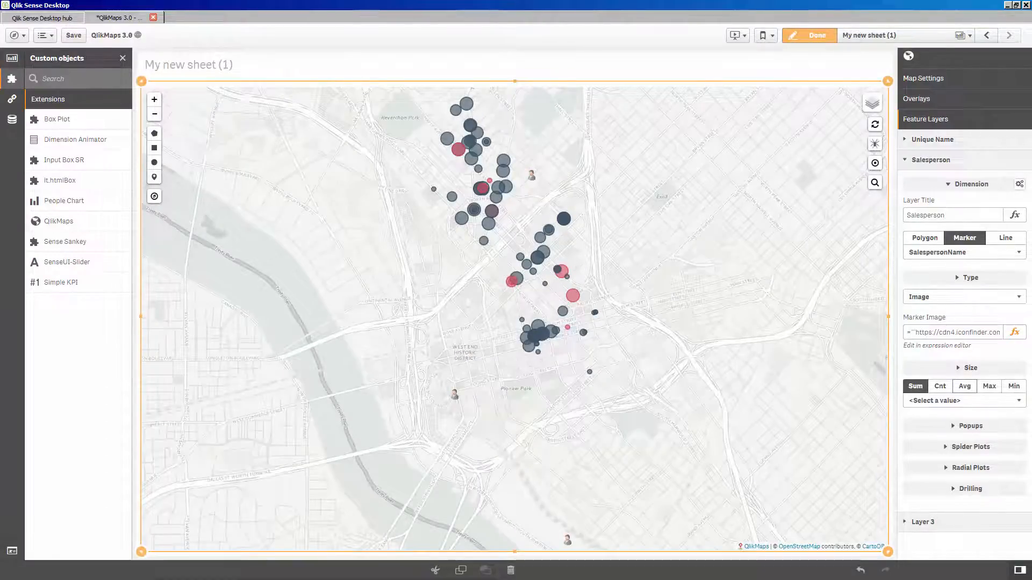
Size the Salesperson marker images with <Use Expression> evaluated in Pixels and a value of 35.
left_click(964, 401)
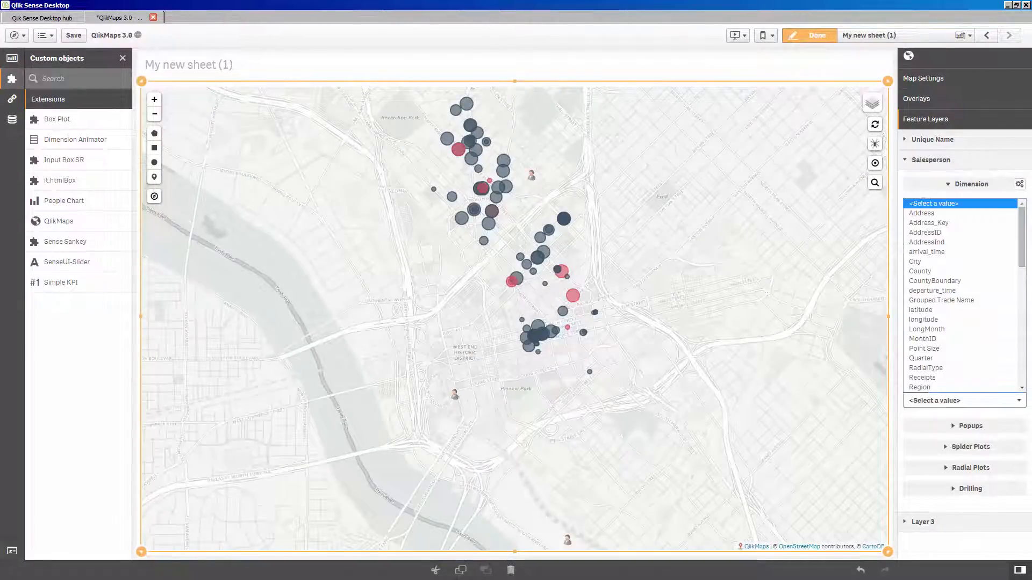
scroll(946, 333, "down", 10)
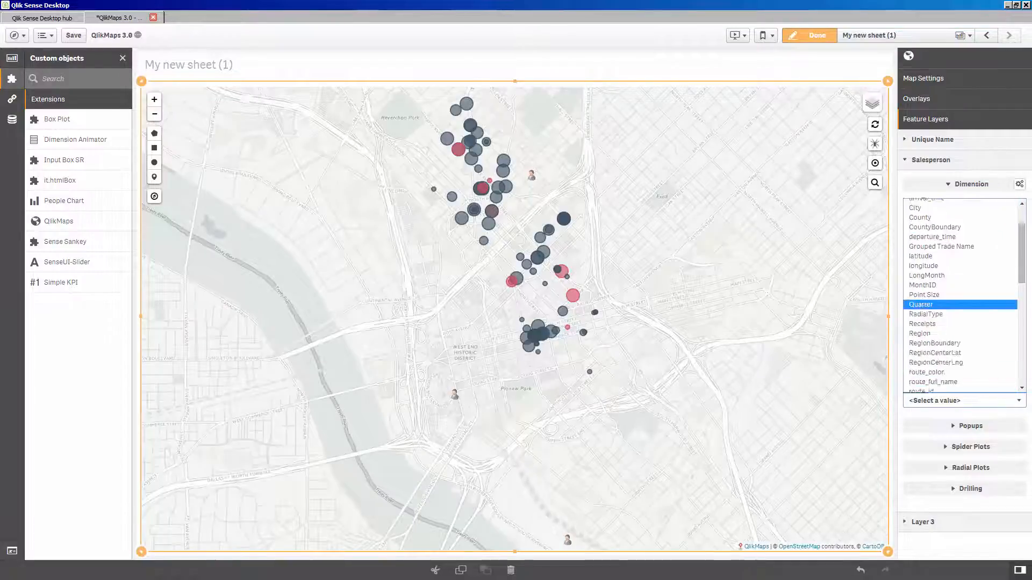
left_click(936, 388)
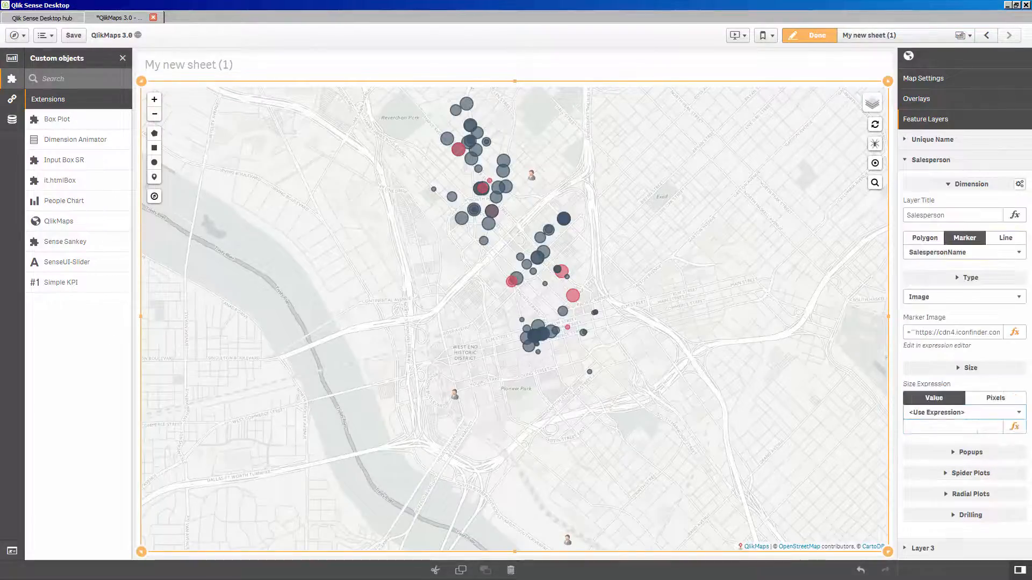
left_click(996, 398)
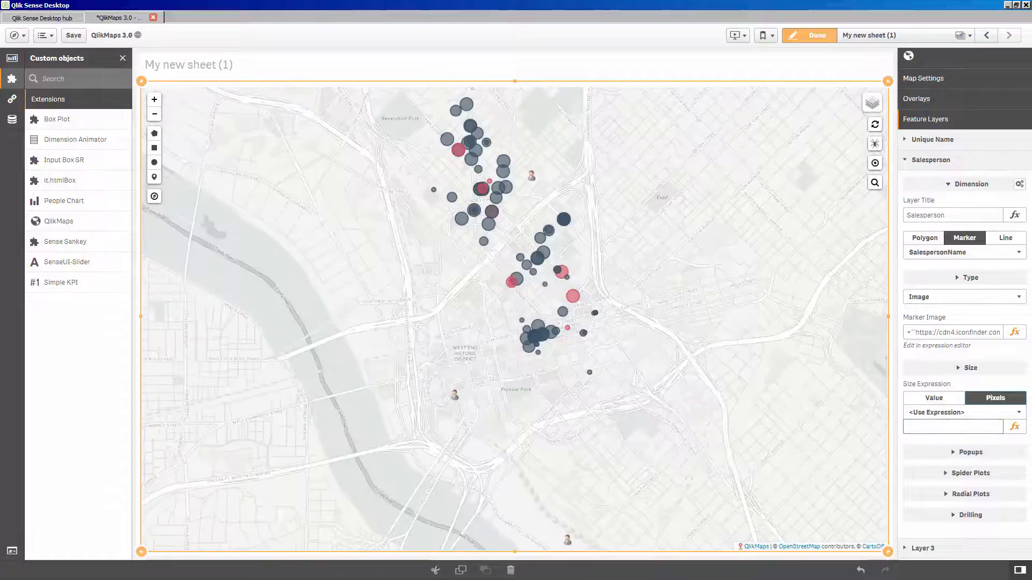
type("35")
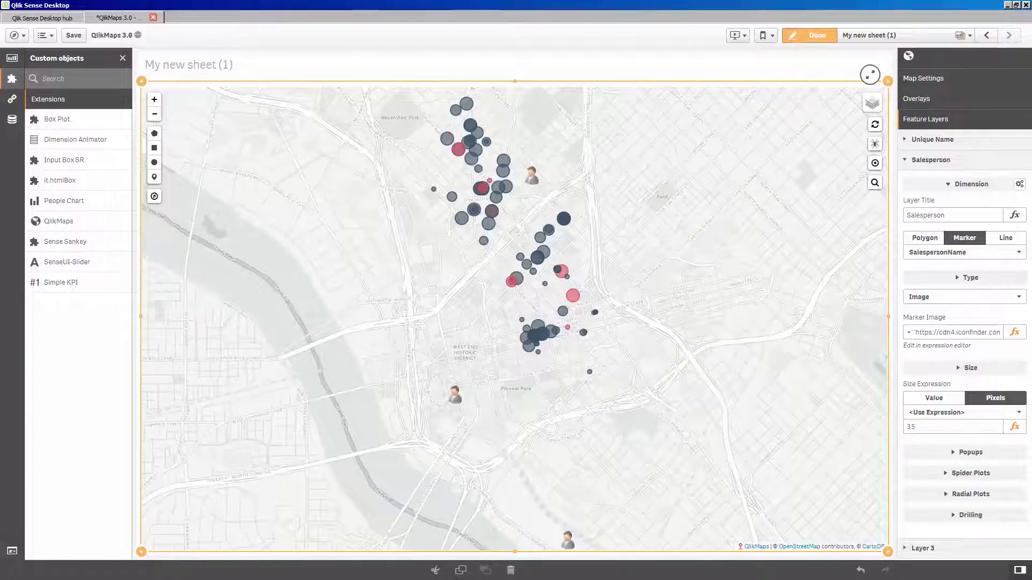
Set the Salesperson layer's spider plots to the related layer Unique Name and draw the plot from the northernmost salesperson marker.
mouse_move(532, 175)
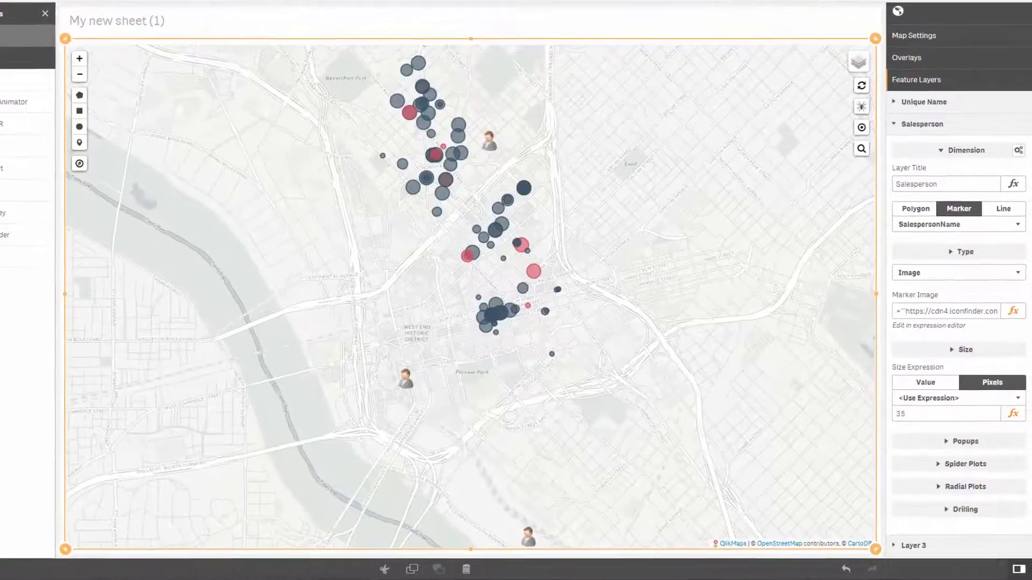
left_click(970, 473)
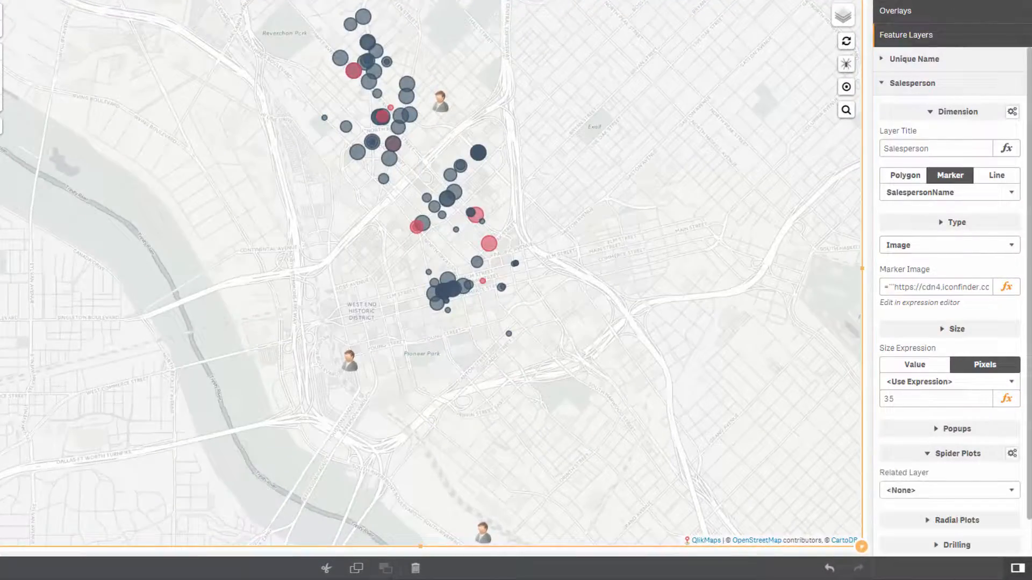
scroll(950, 478, "down", 1)
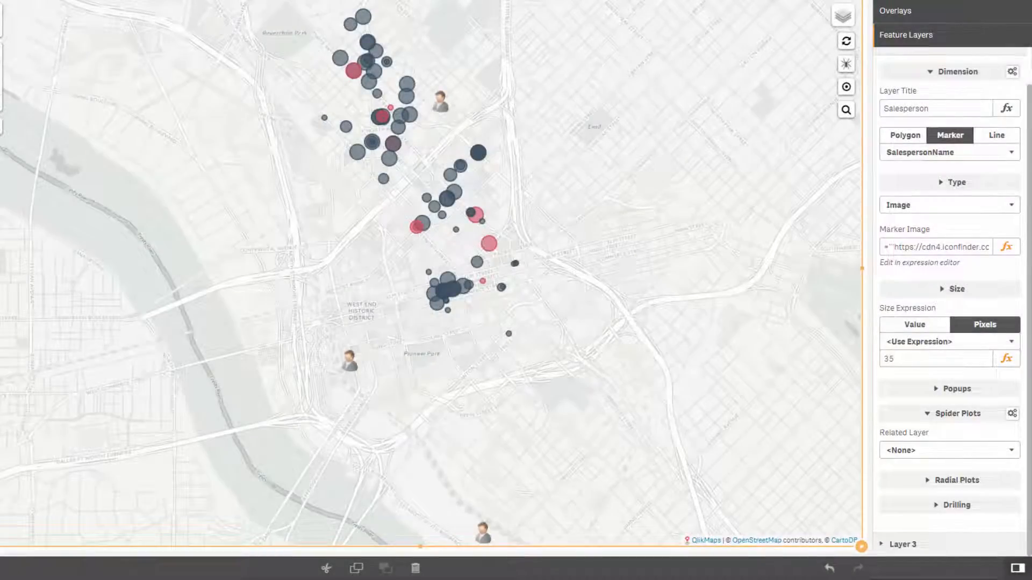
left_click(950, 450)
left_click(950, 465)
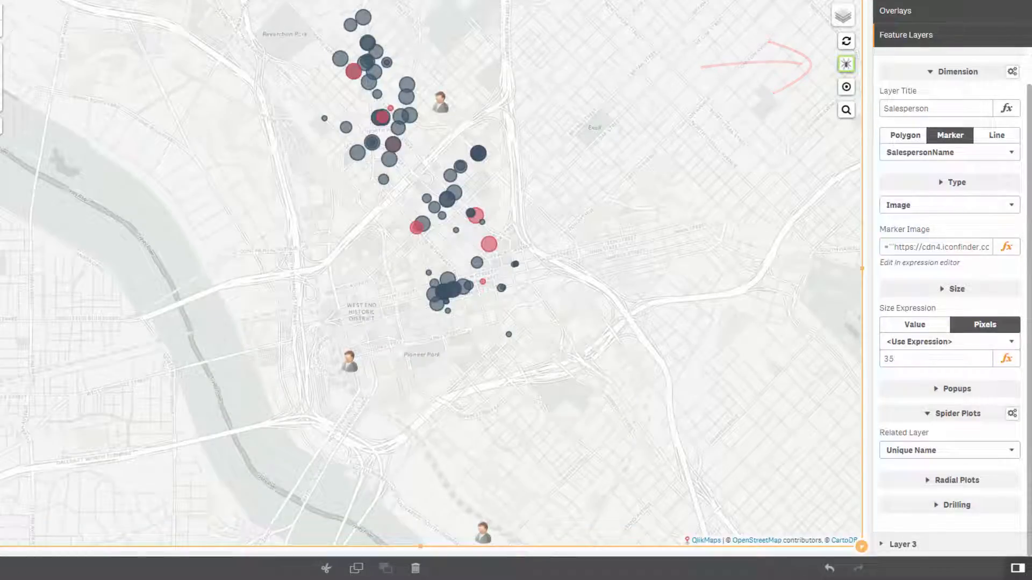
left_click(441, 102)
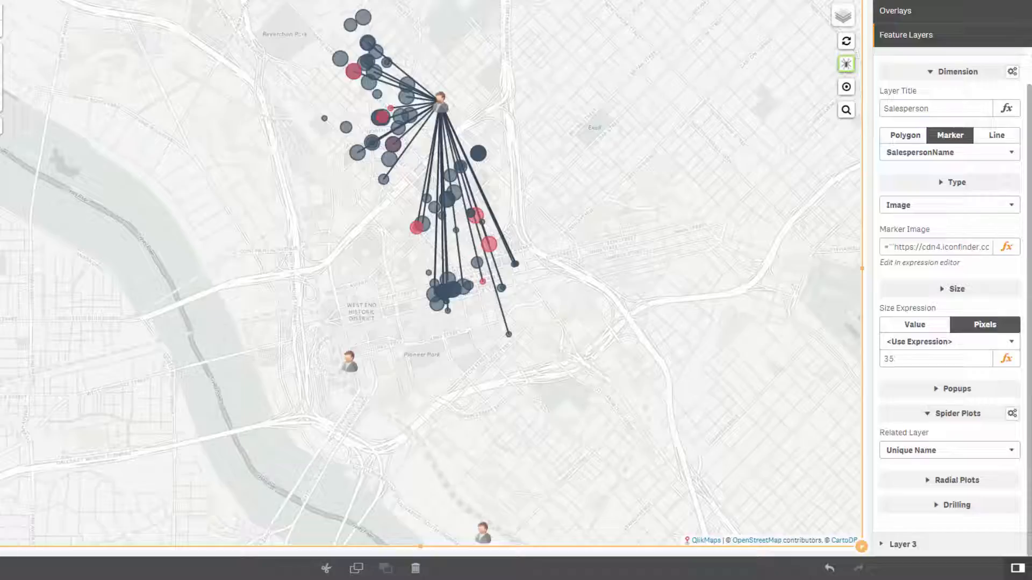
left_click(957, 414)
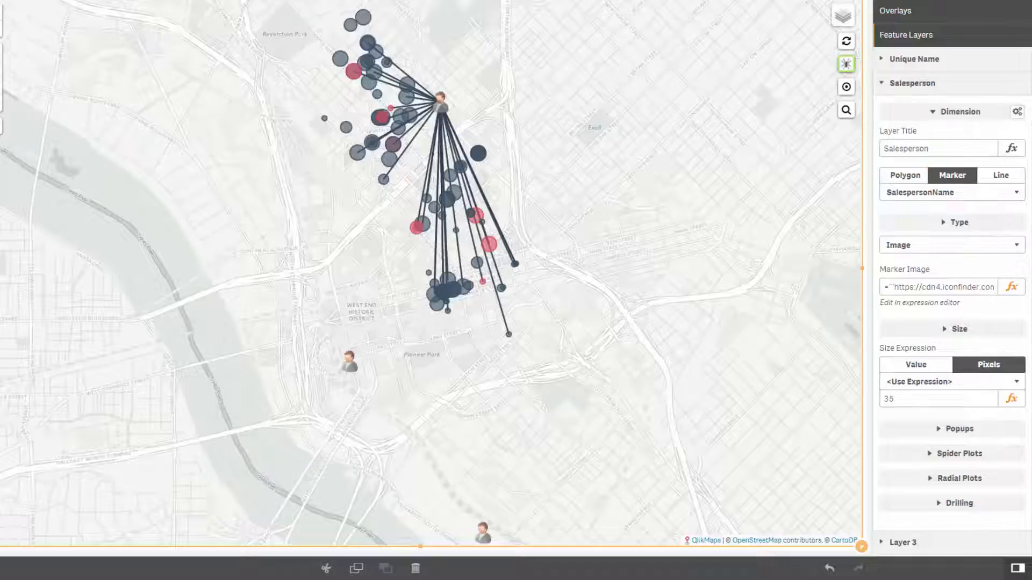
Set the Salesperson layer's radial plots to Quantile by KPI with 2 radii.
left_click(959, 478)
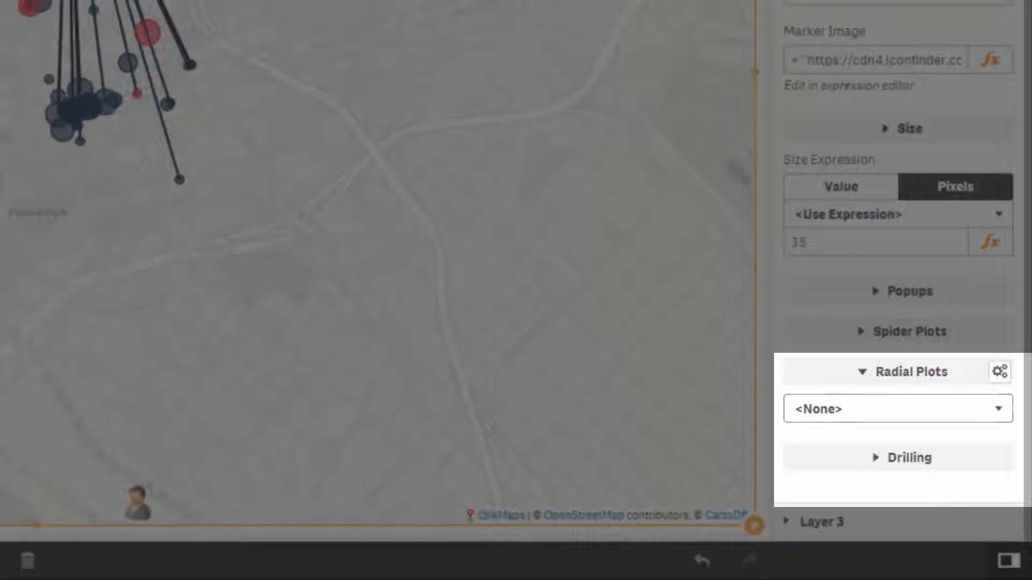
left_click(898, 409)
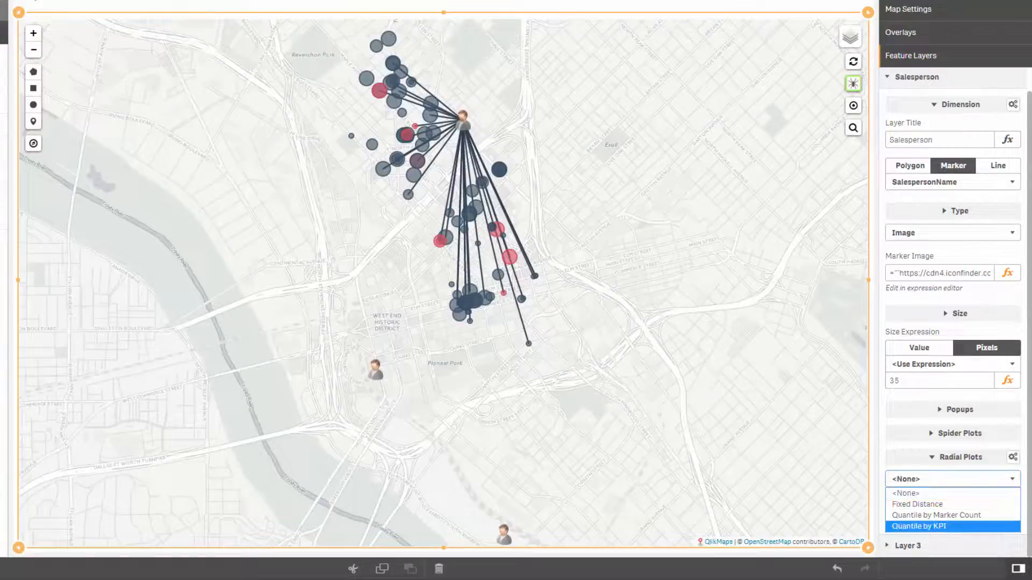
left_click(919, 527)
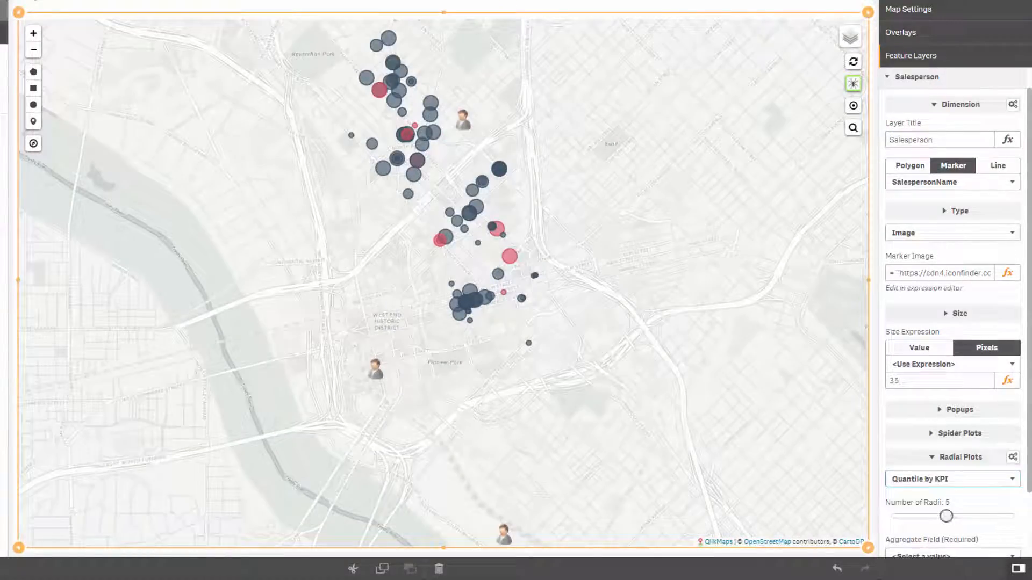
left_click_drag(946, 516, 905, 516)
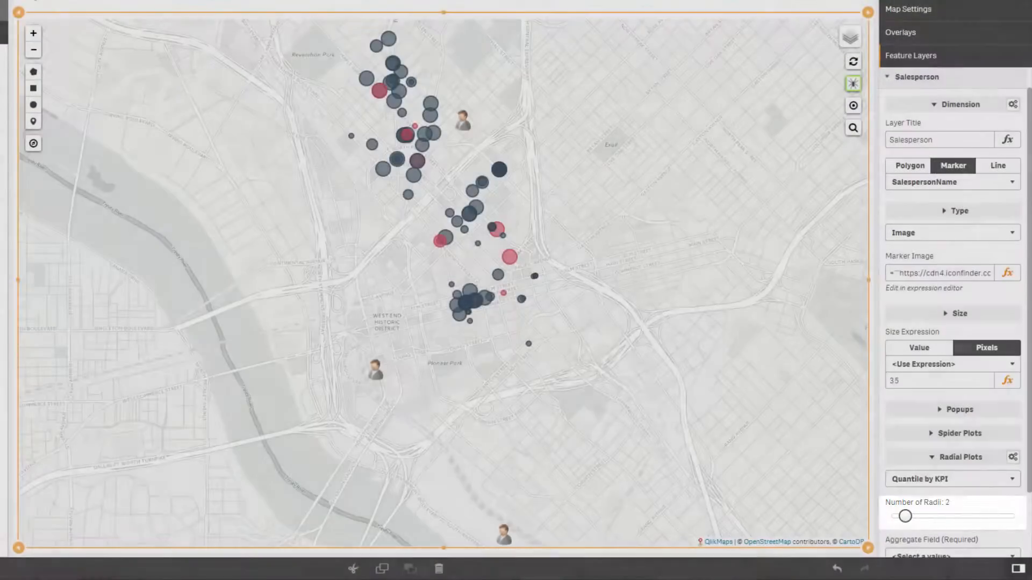
Choose Receipts as the required aggregate field for the Salesperson radial plots.
scroll(906, 516, "down", 2)
left_click(953, 496)
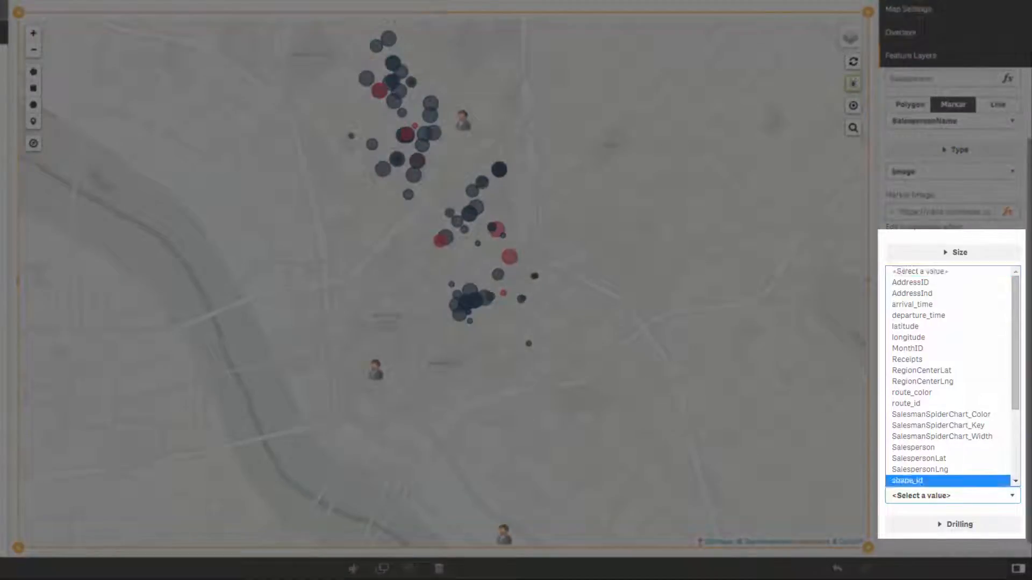
scroll(913, 478, "down", 3)
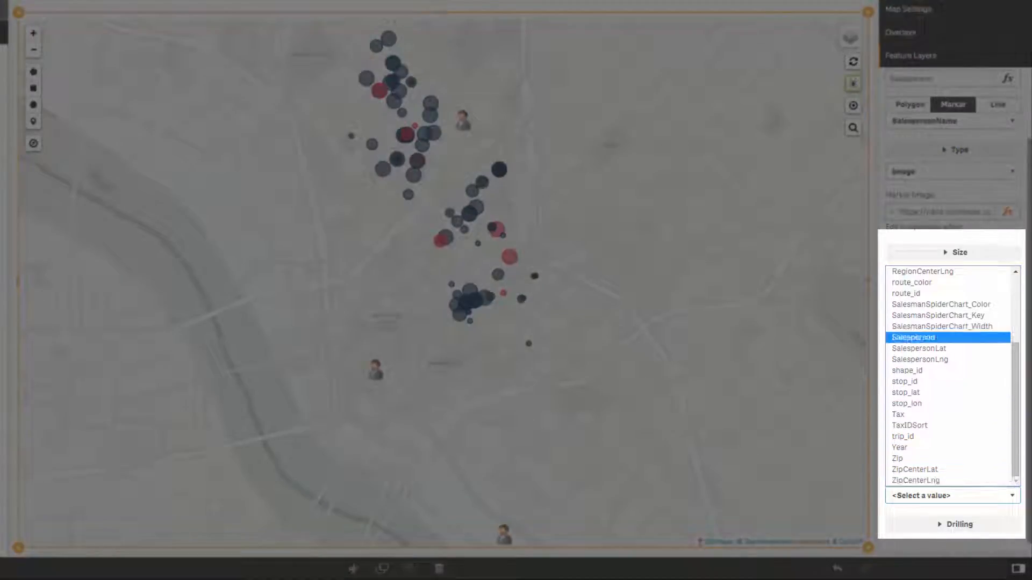
scroll(946, 307, "up", 2)
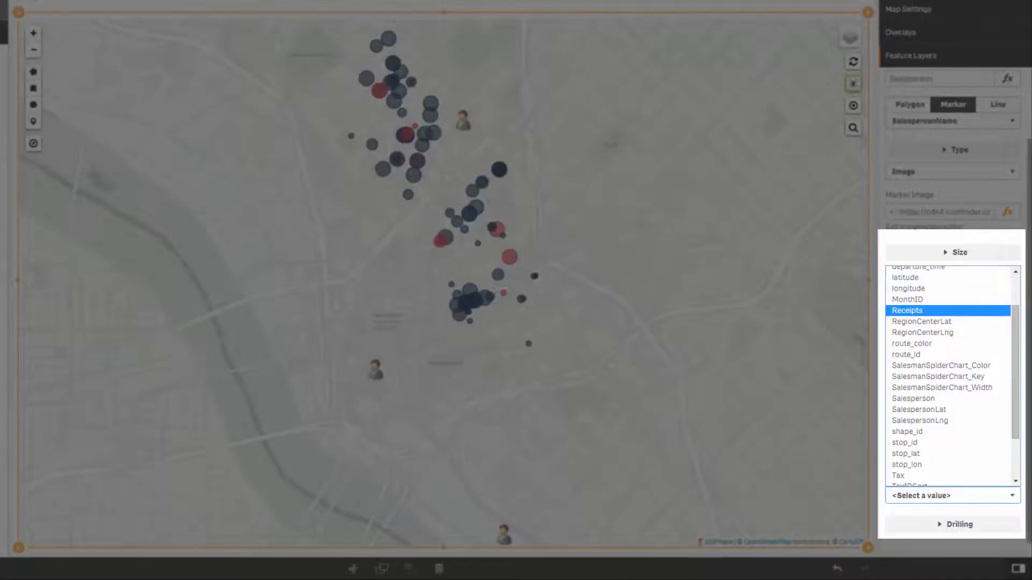
left_click(946, 311)
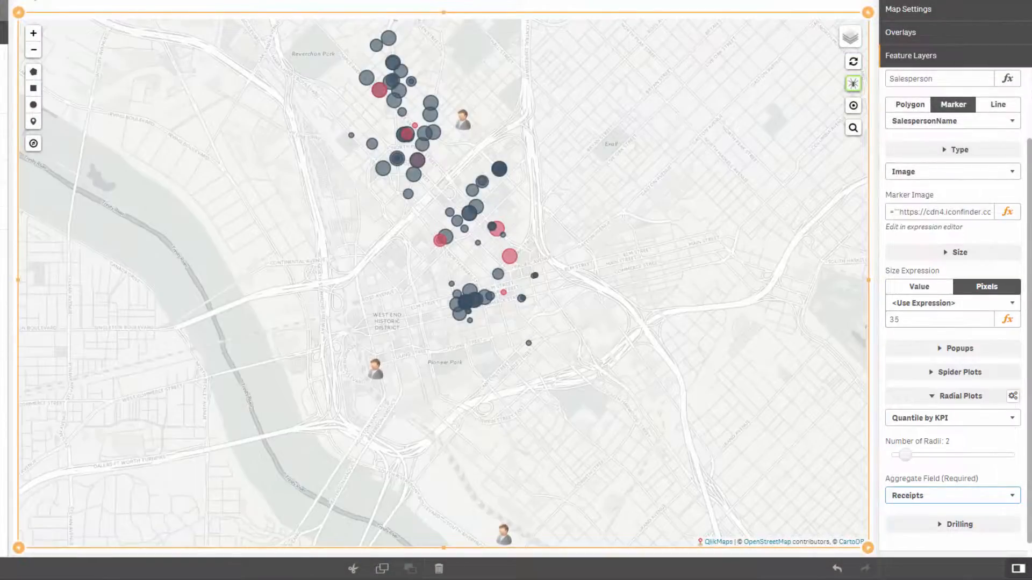
Display the radial plot around the northernmost salesperson marker and inspect the inner ring's popup.
left_click(853, 106)
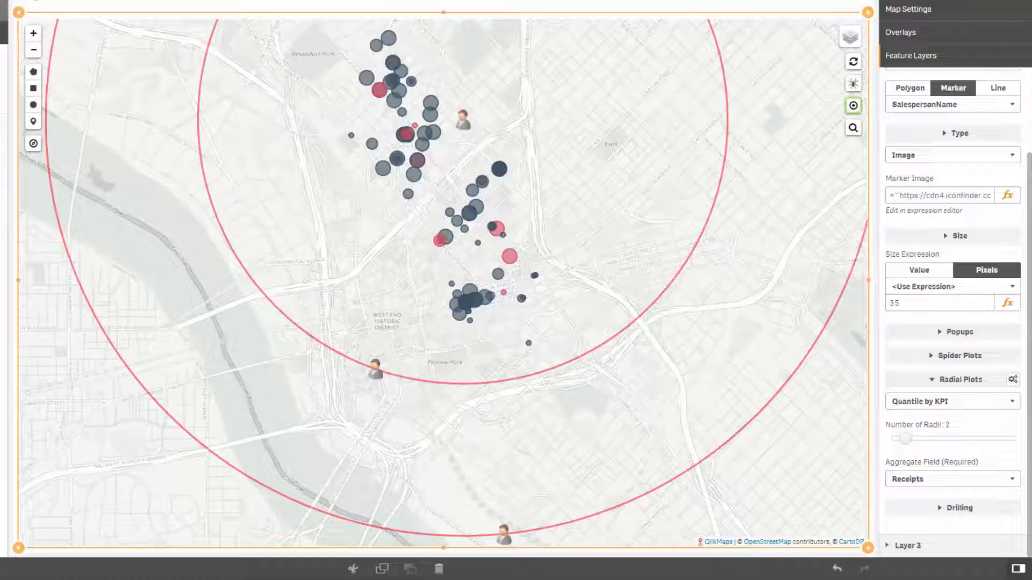
left_click(710, 216)
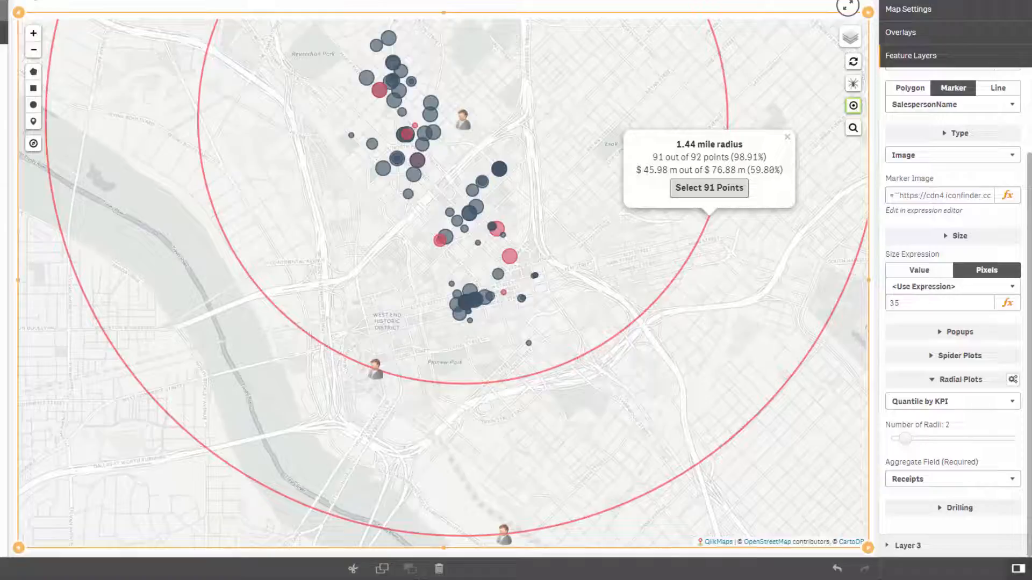
left_click(787, 137)
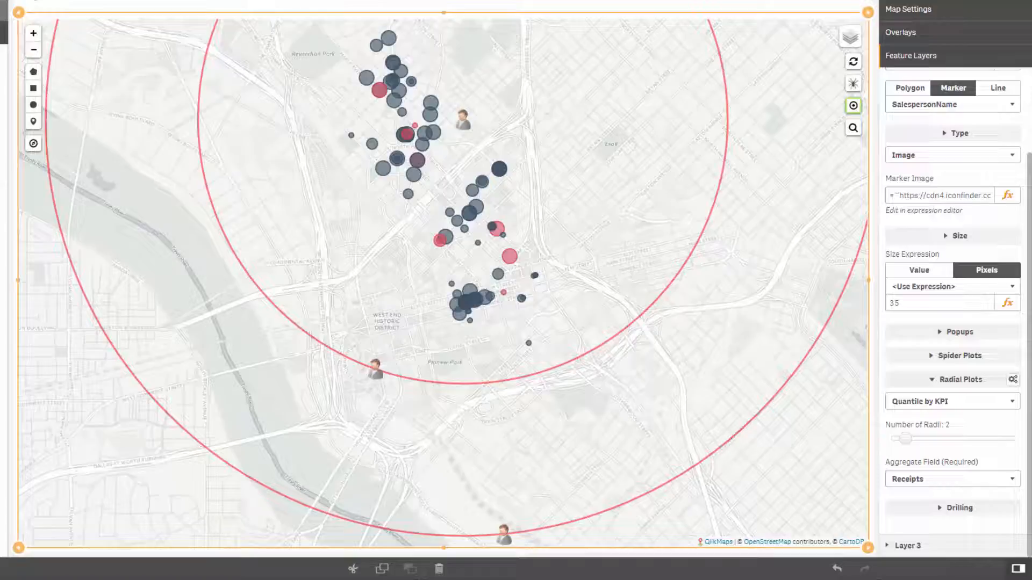
Collapse the Salesperson layer and make Layer 3 a marker layer with SalespersonName as its dimension and HTML as its type.
scroll(955, 310, "up", 3)
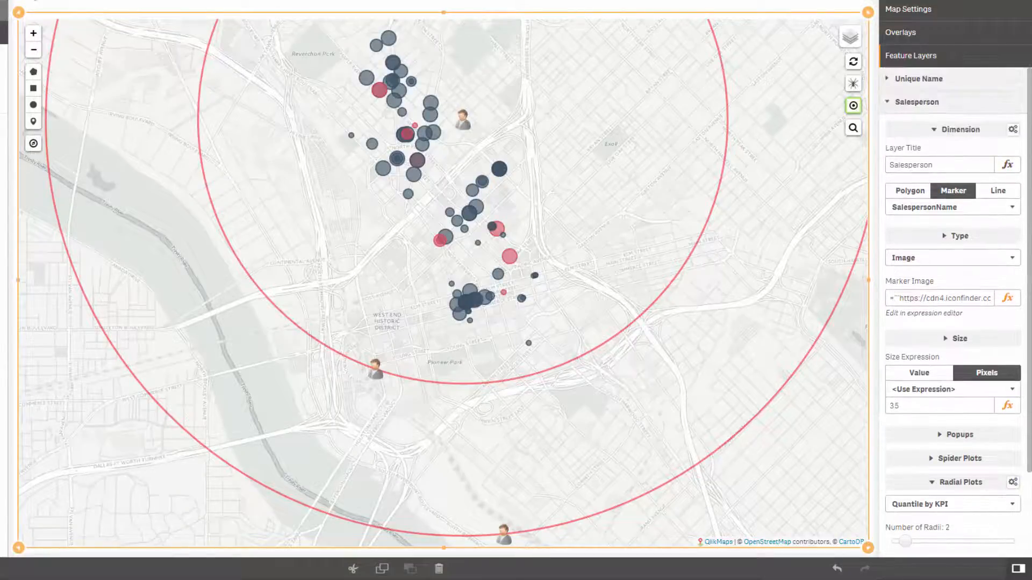
left_click(917, 102)
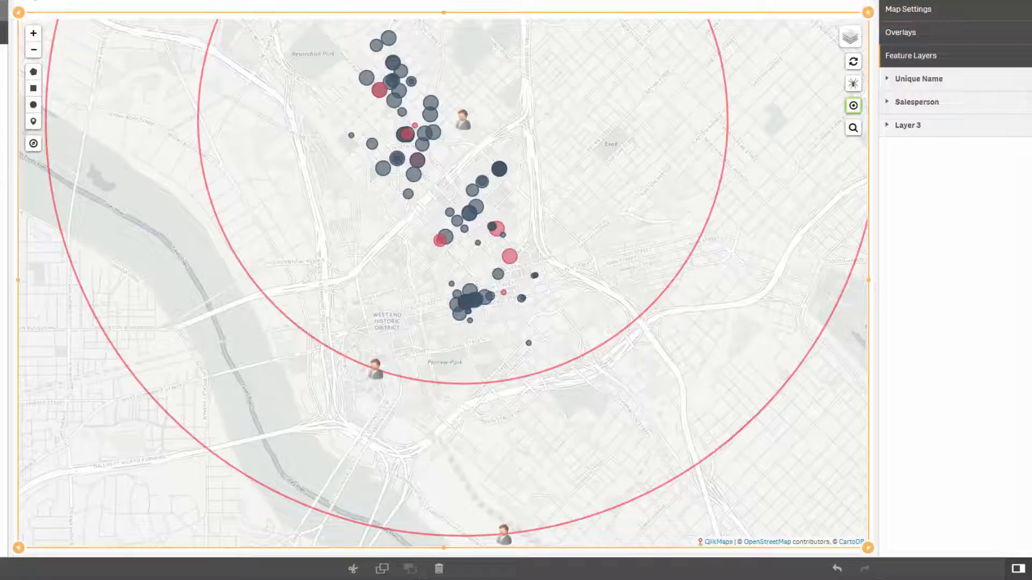
left_click(908, 125)
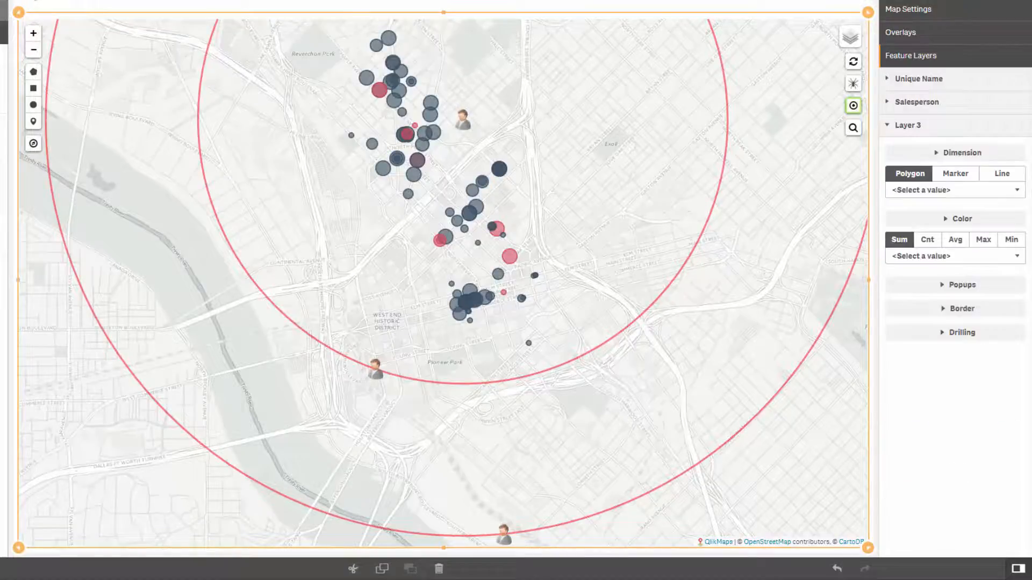
left_click(955, 173)
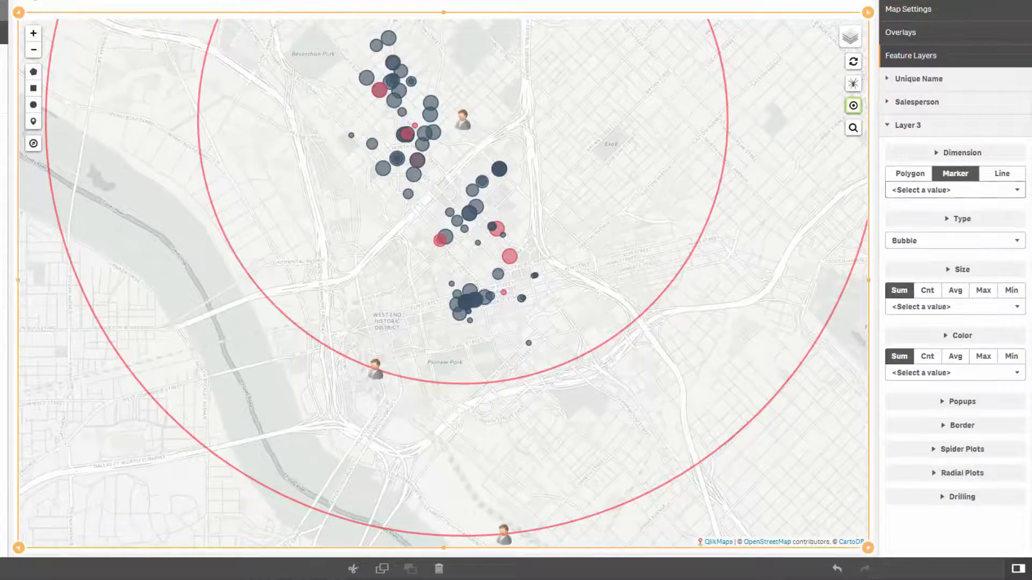
left_click(955, 190)
key("s")
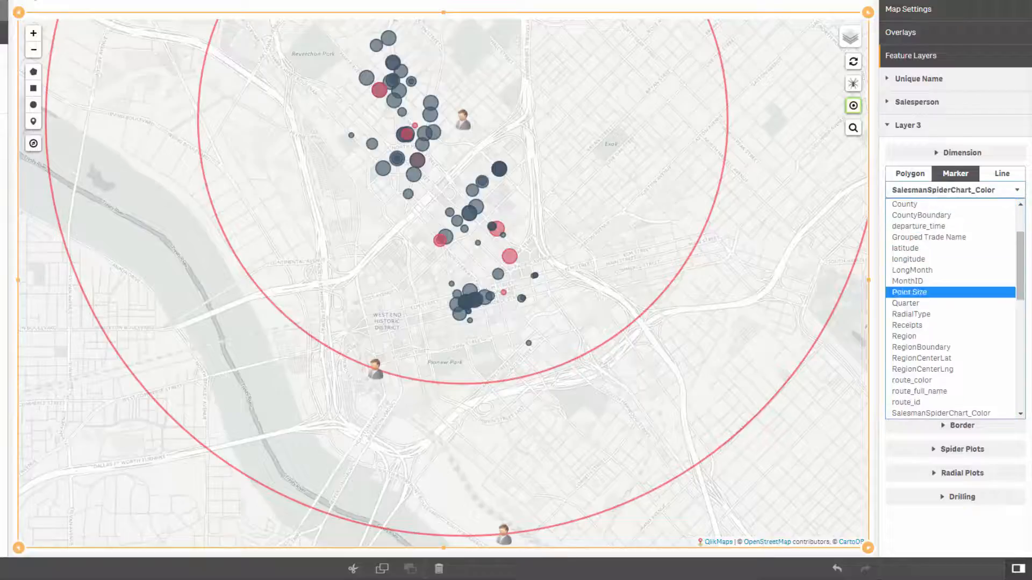
scroll(950, 314, "down", 1)
scroll(946, 352, "down", 1)
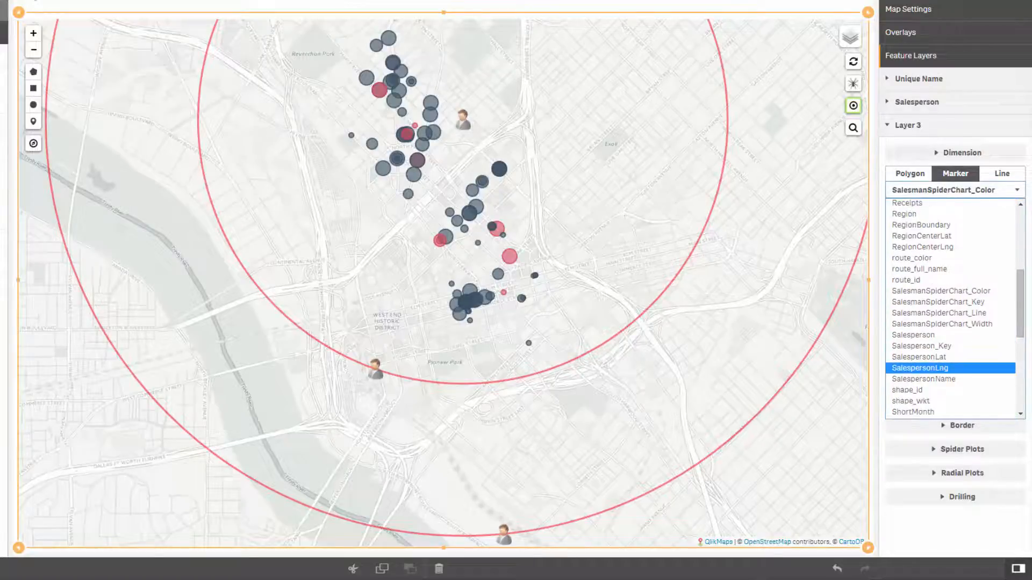
left_click(924, 379)
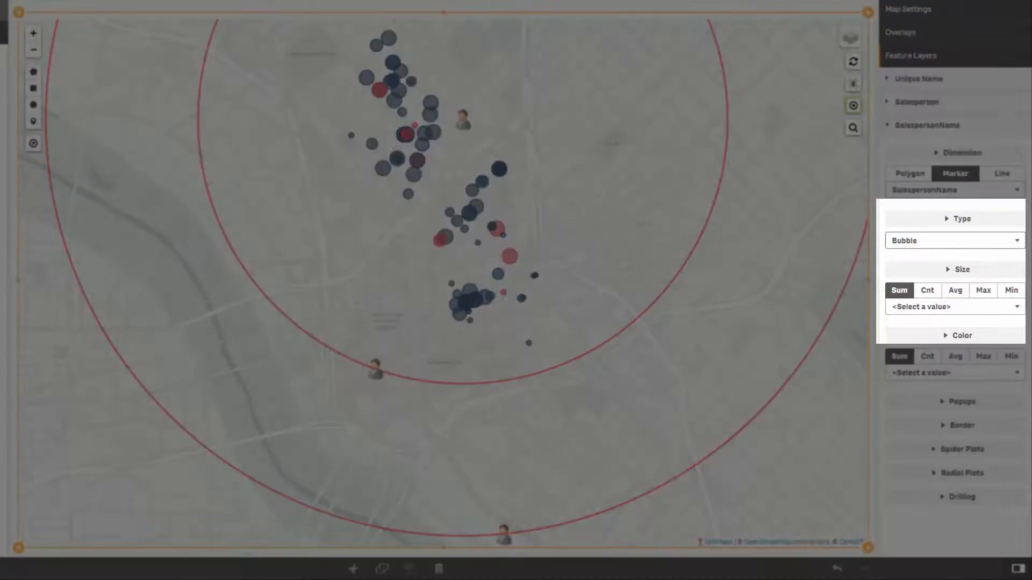
left_click(955, 241)
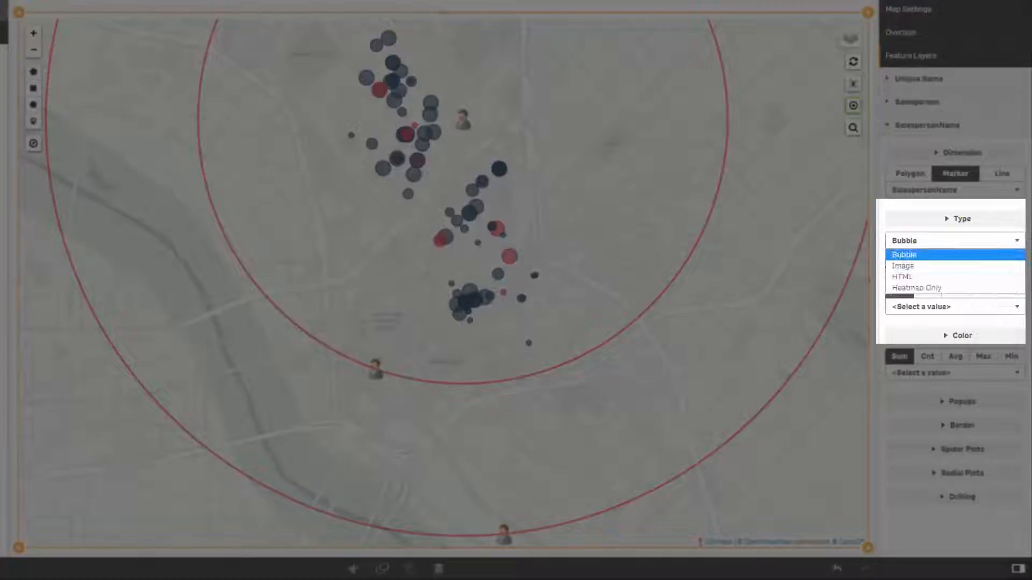
left_click(909, 276)
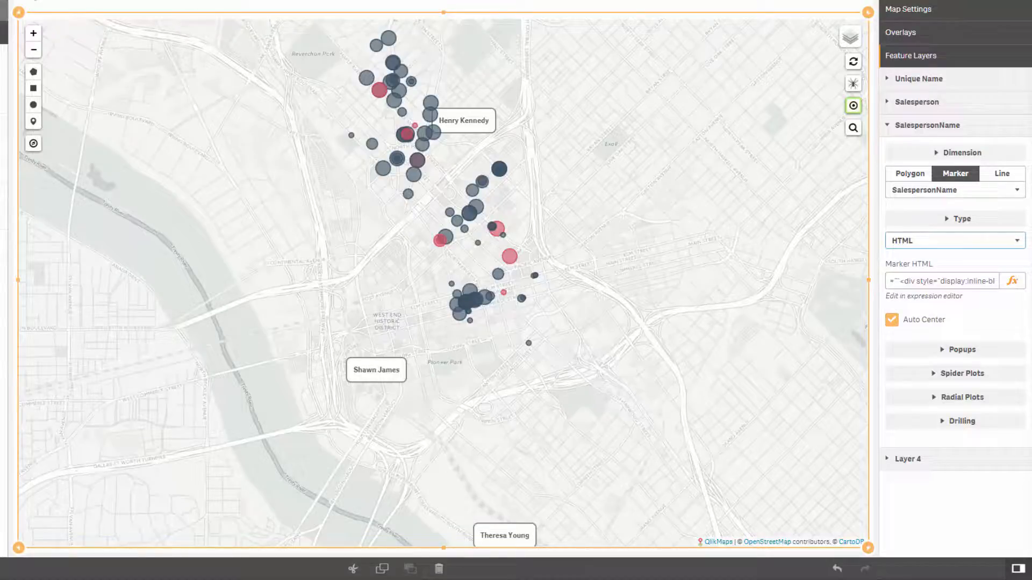
Set the SalespersonName layer's Show/Hide Expression to ='hidden' in the drilling options.
left_click(962, 422)
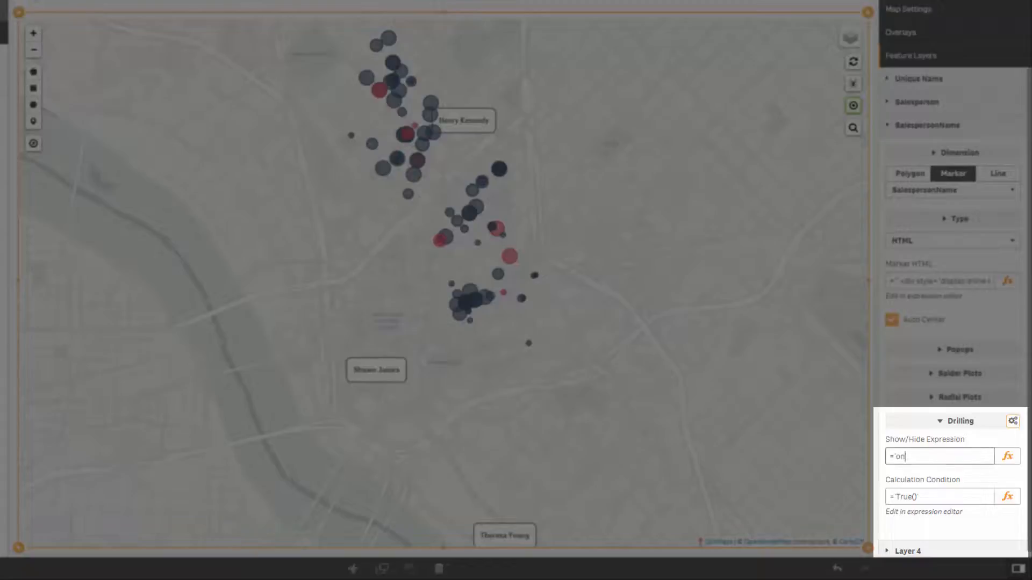
key("BackSpace")
key("BackSpace")
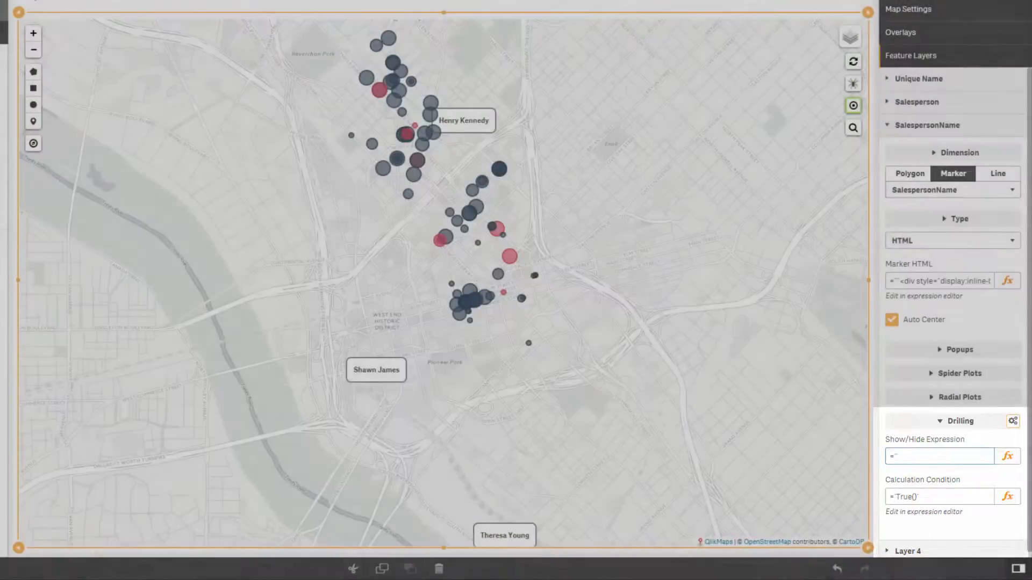
type("hidden")
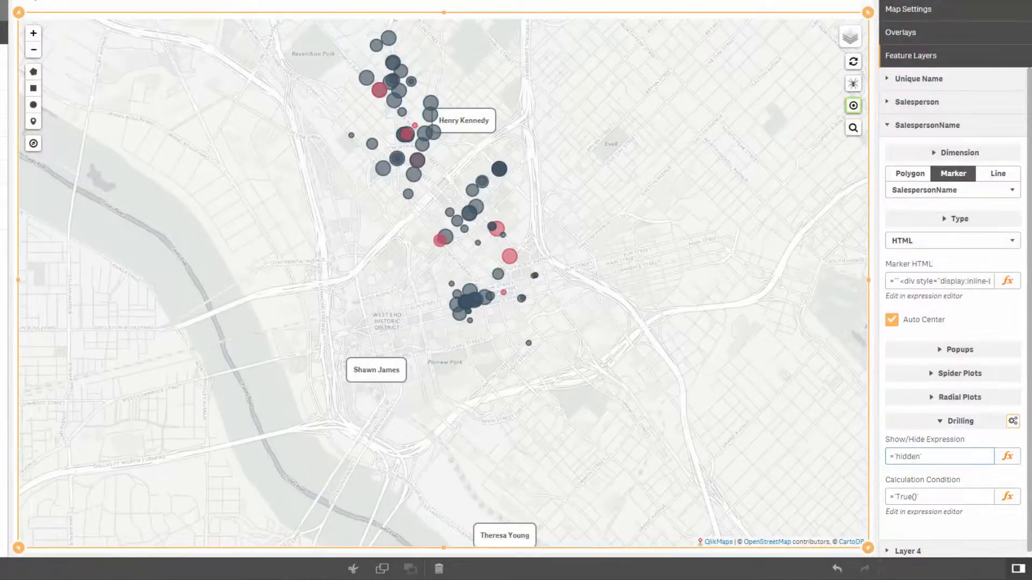
type("'")
key("Return")
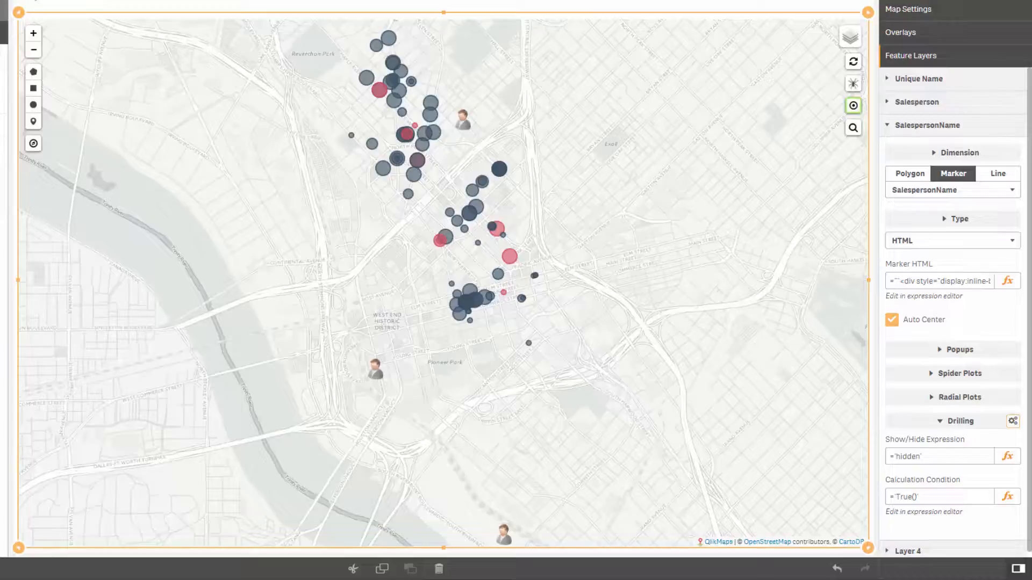
Change the third layer's title to Salesperson - Title in the dimension options.
left_click(959, 153)
left_click(962, 188)
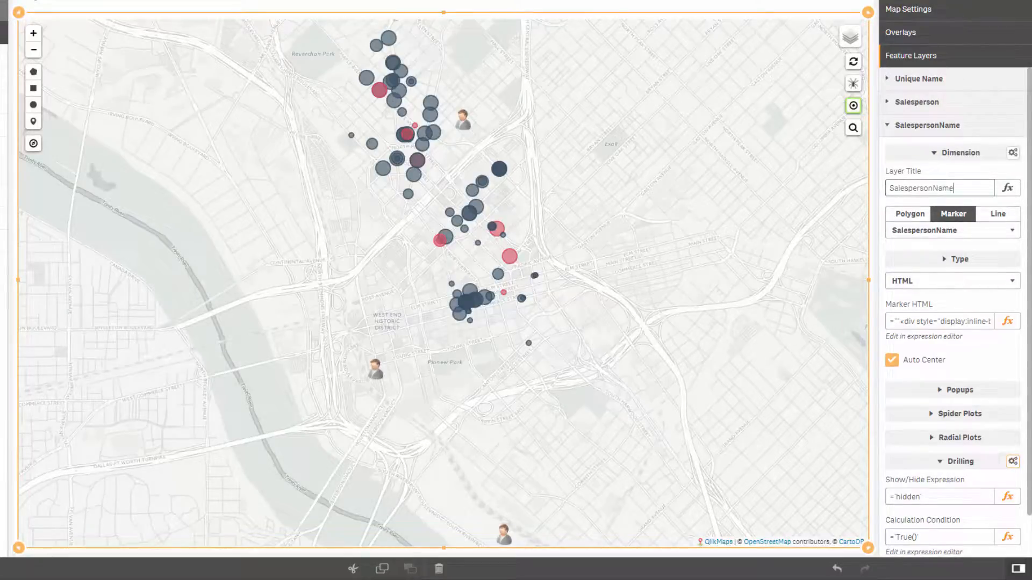
key("BackSpace")
key("BackSpace")
key("BackSpace")
key("BackSpace")
key("BackSpace")
type("n - Title")
key("Return")
Preview the Salesperson - Title layer on the map by turning its visibility on and off again.
mouse_move(850, 37)
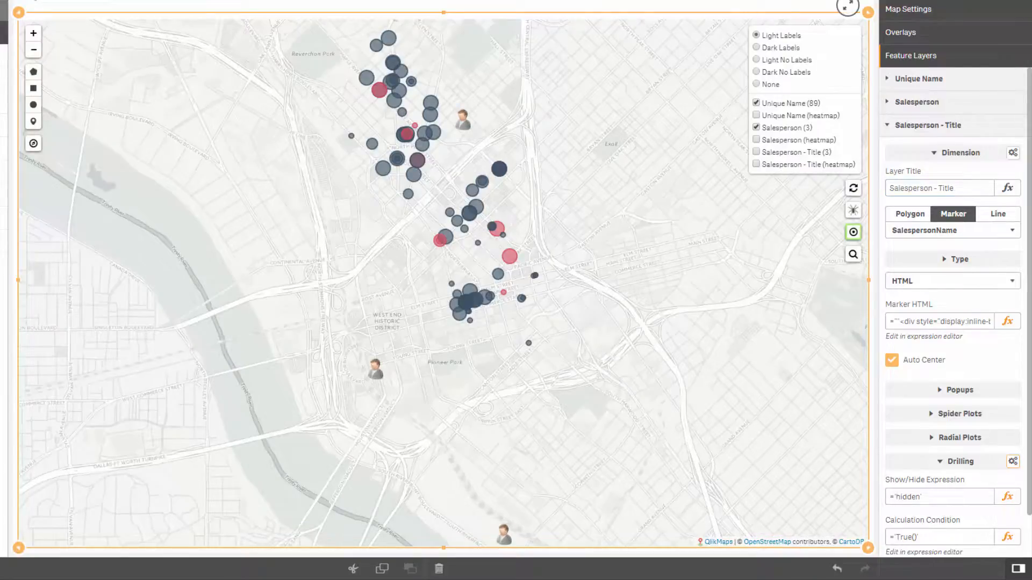
left_click(756, 152)
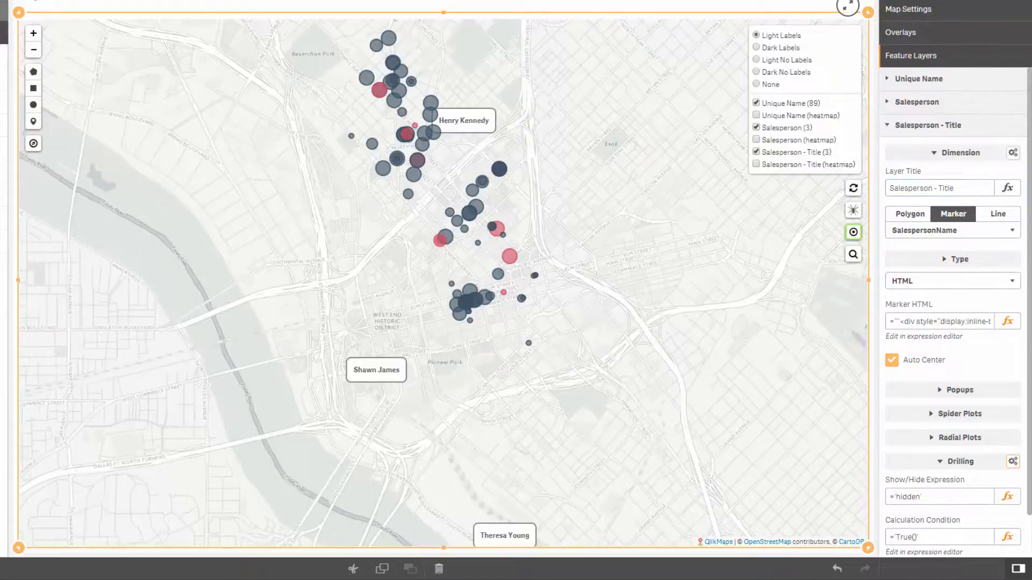
left_click(756, 152)
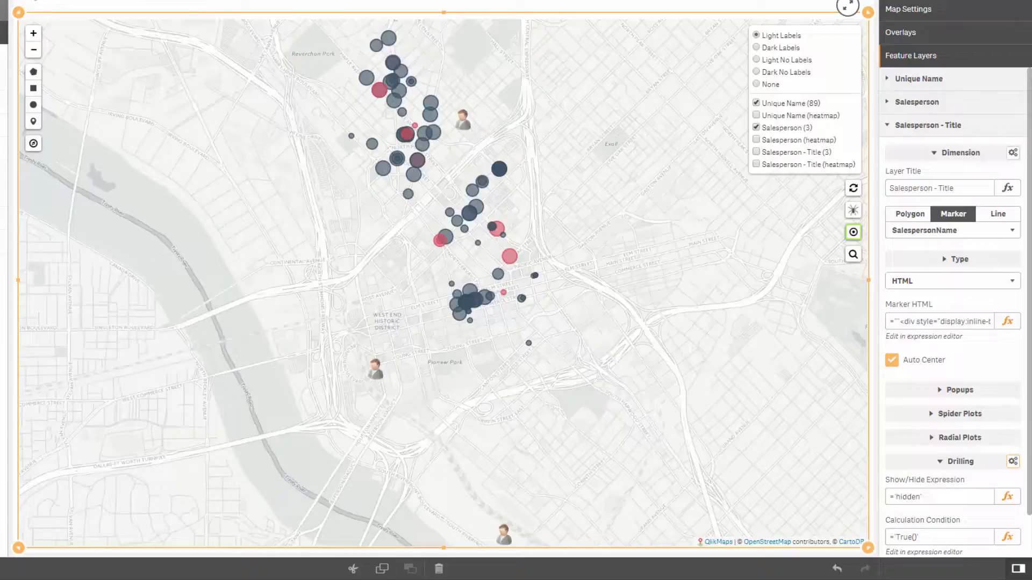